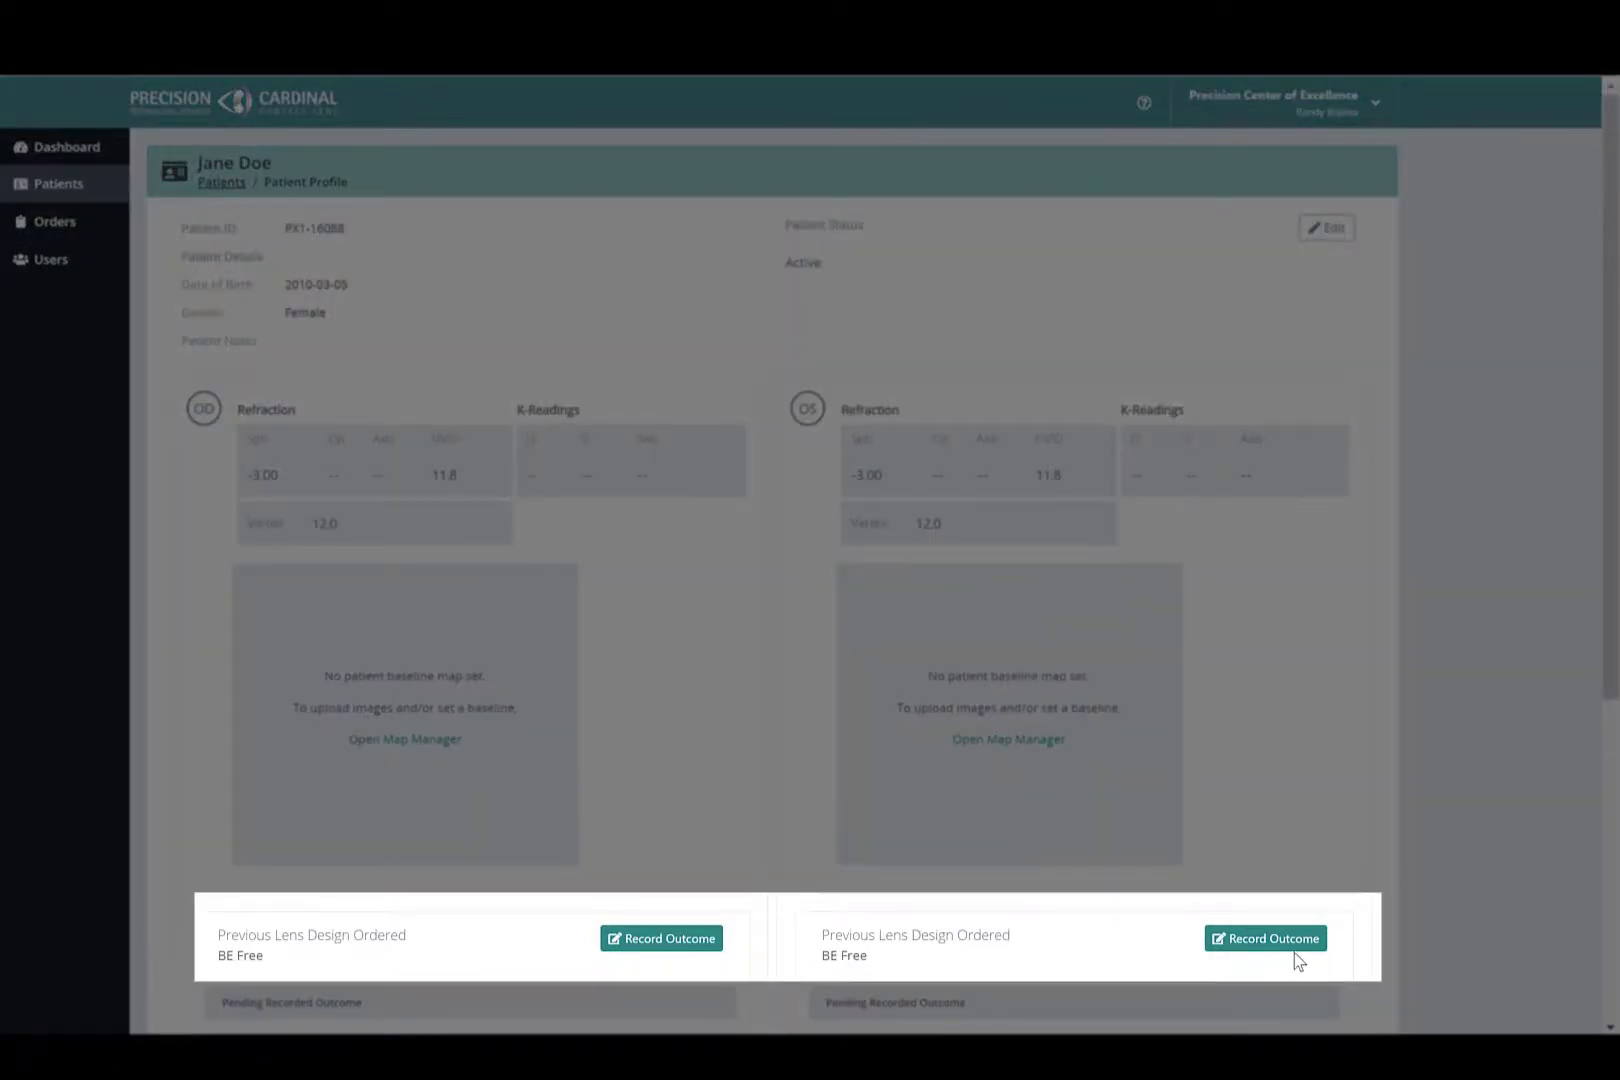
- Start recording the outcome of the previously ordered BE Free lens for the OS eye and open the overnight map comparison
left_click(1291, 945)
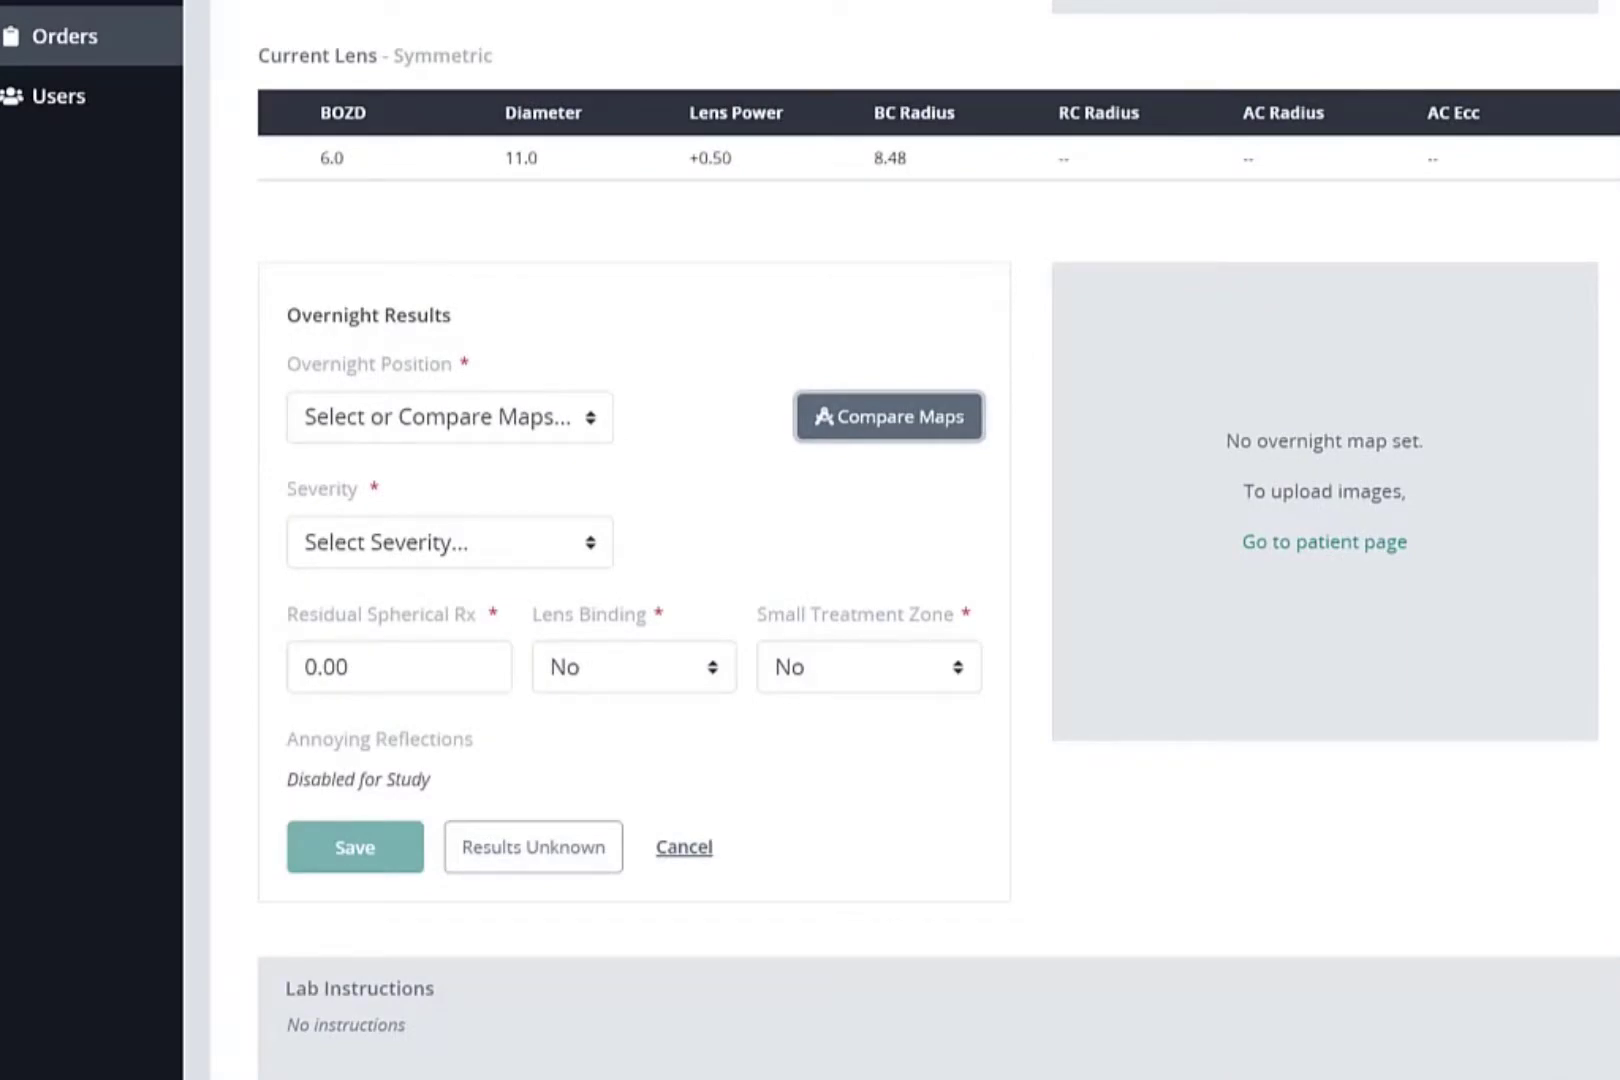
left_click(924, 432)
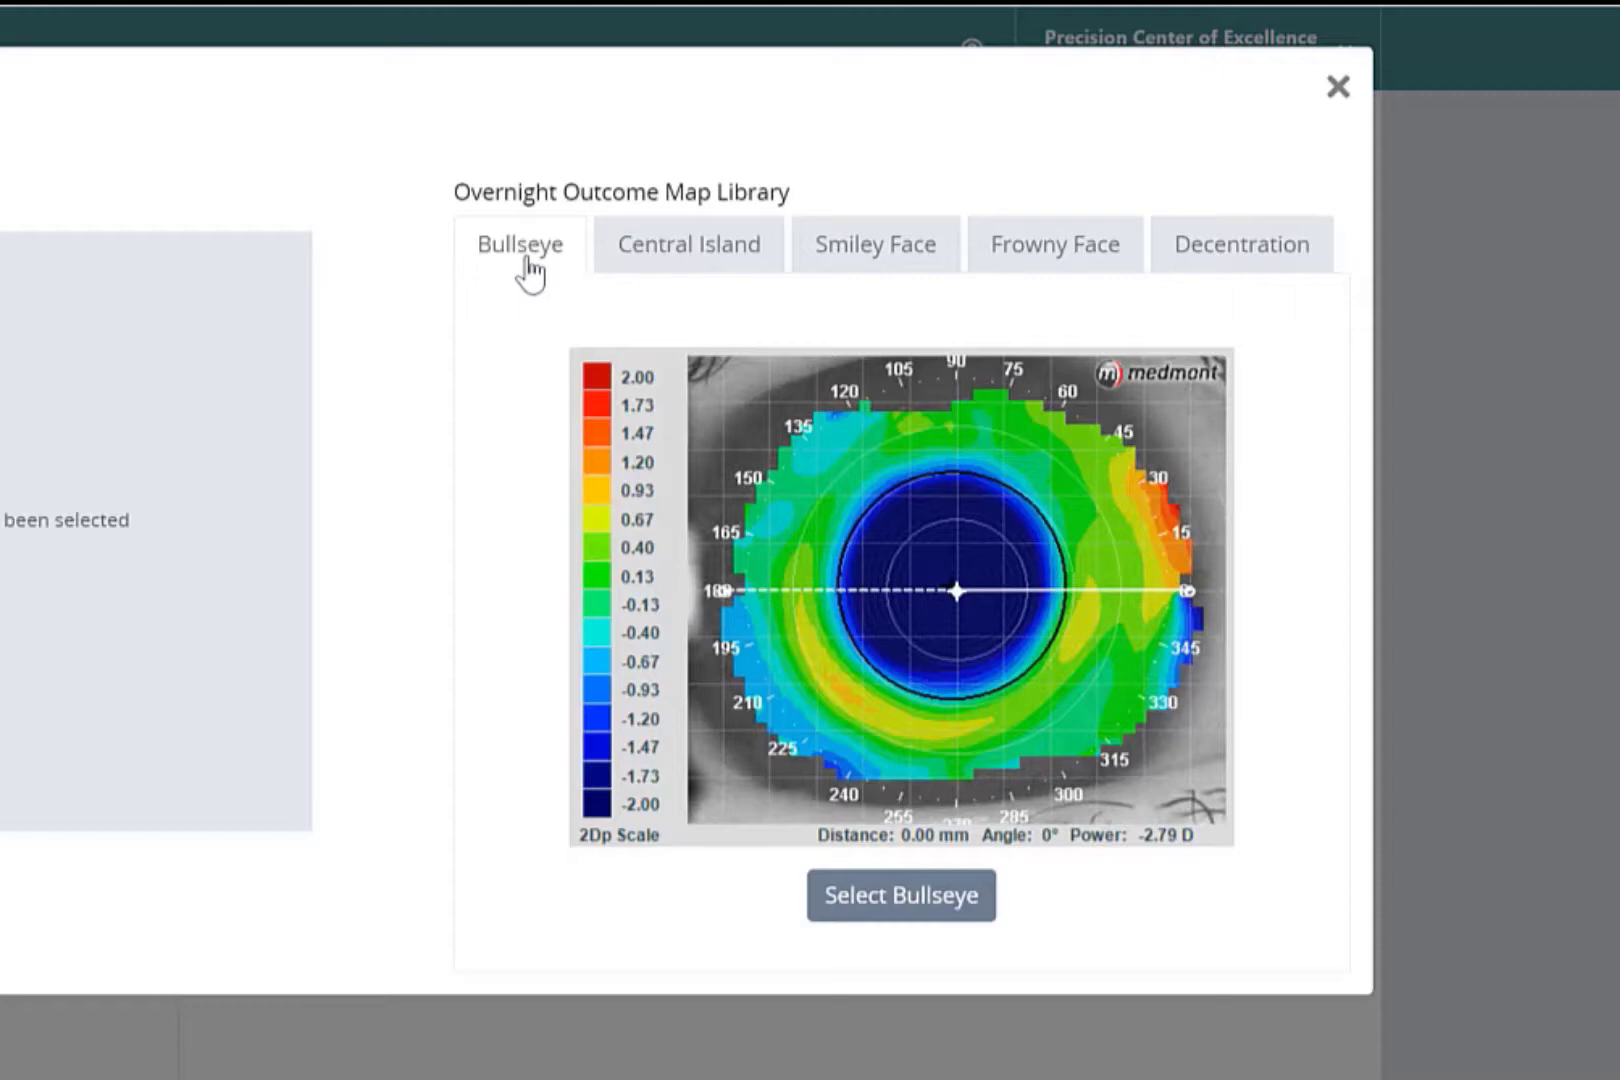
- Examine the Central Island, Smiley Face, Frowny Face, Decentration and Bullseye reference maps in the overnight outcome map library
left_click(689, 266)
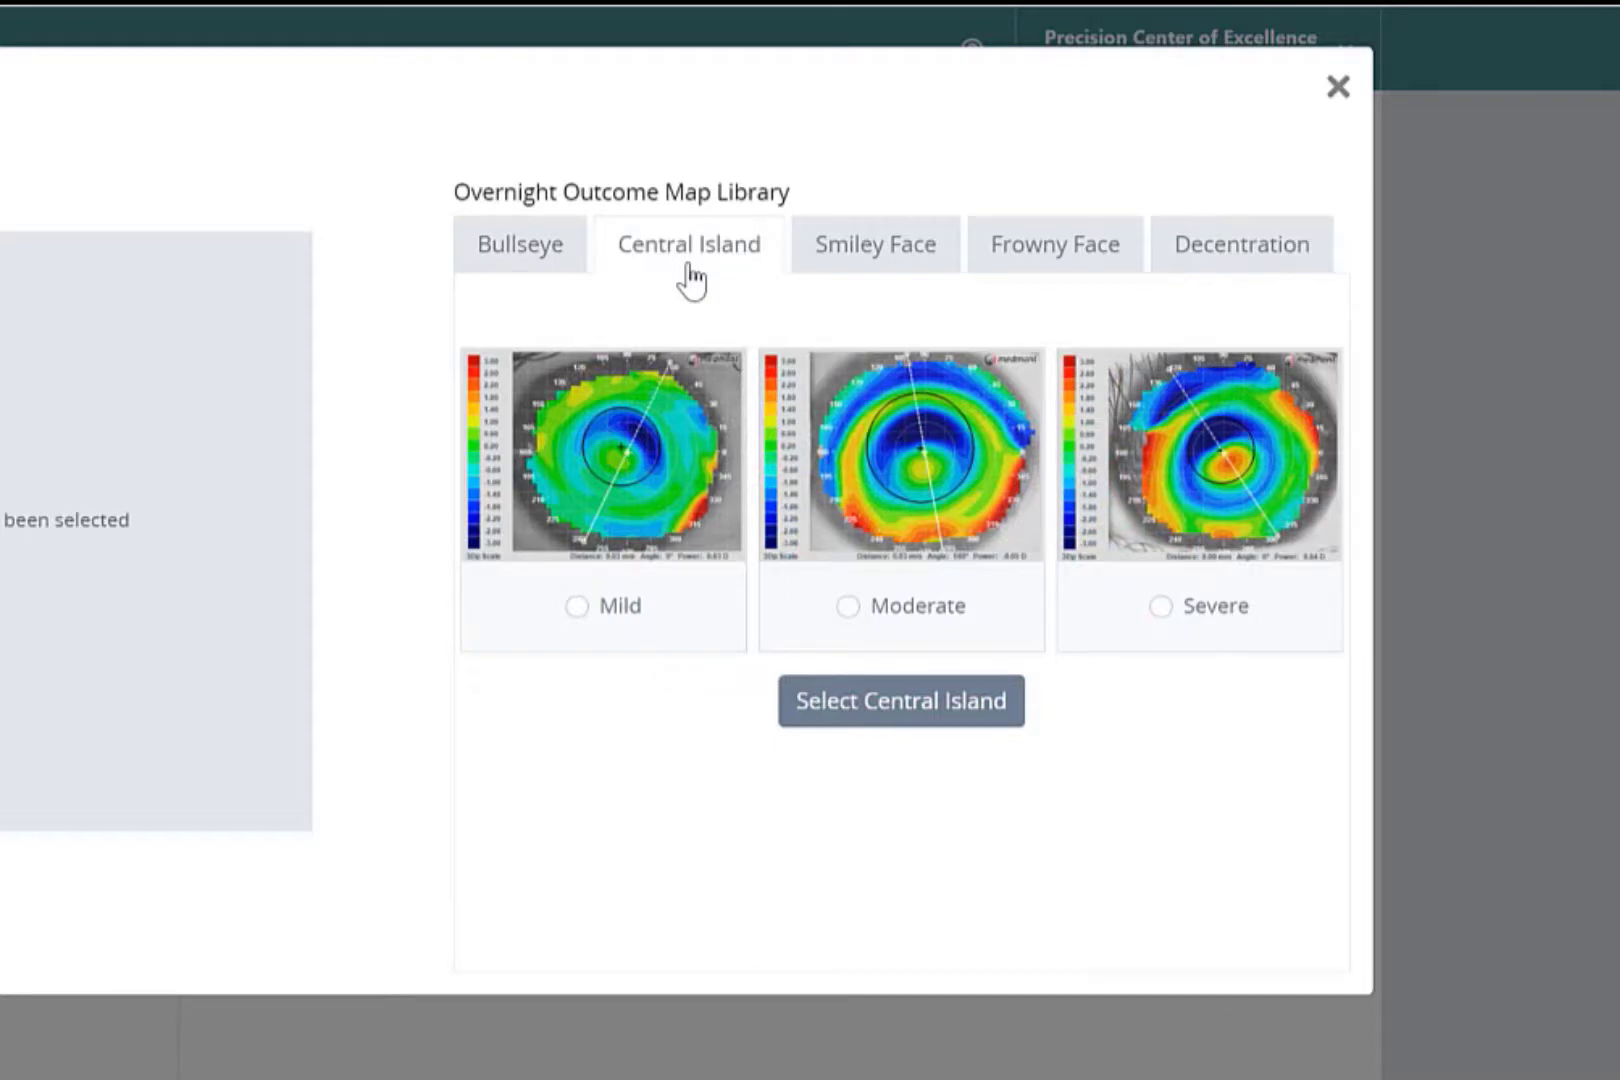
left_click(889, 277)
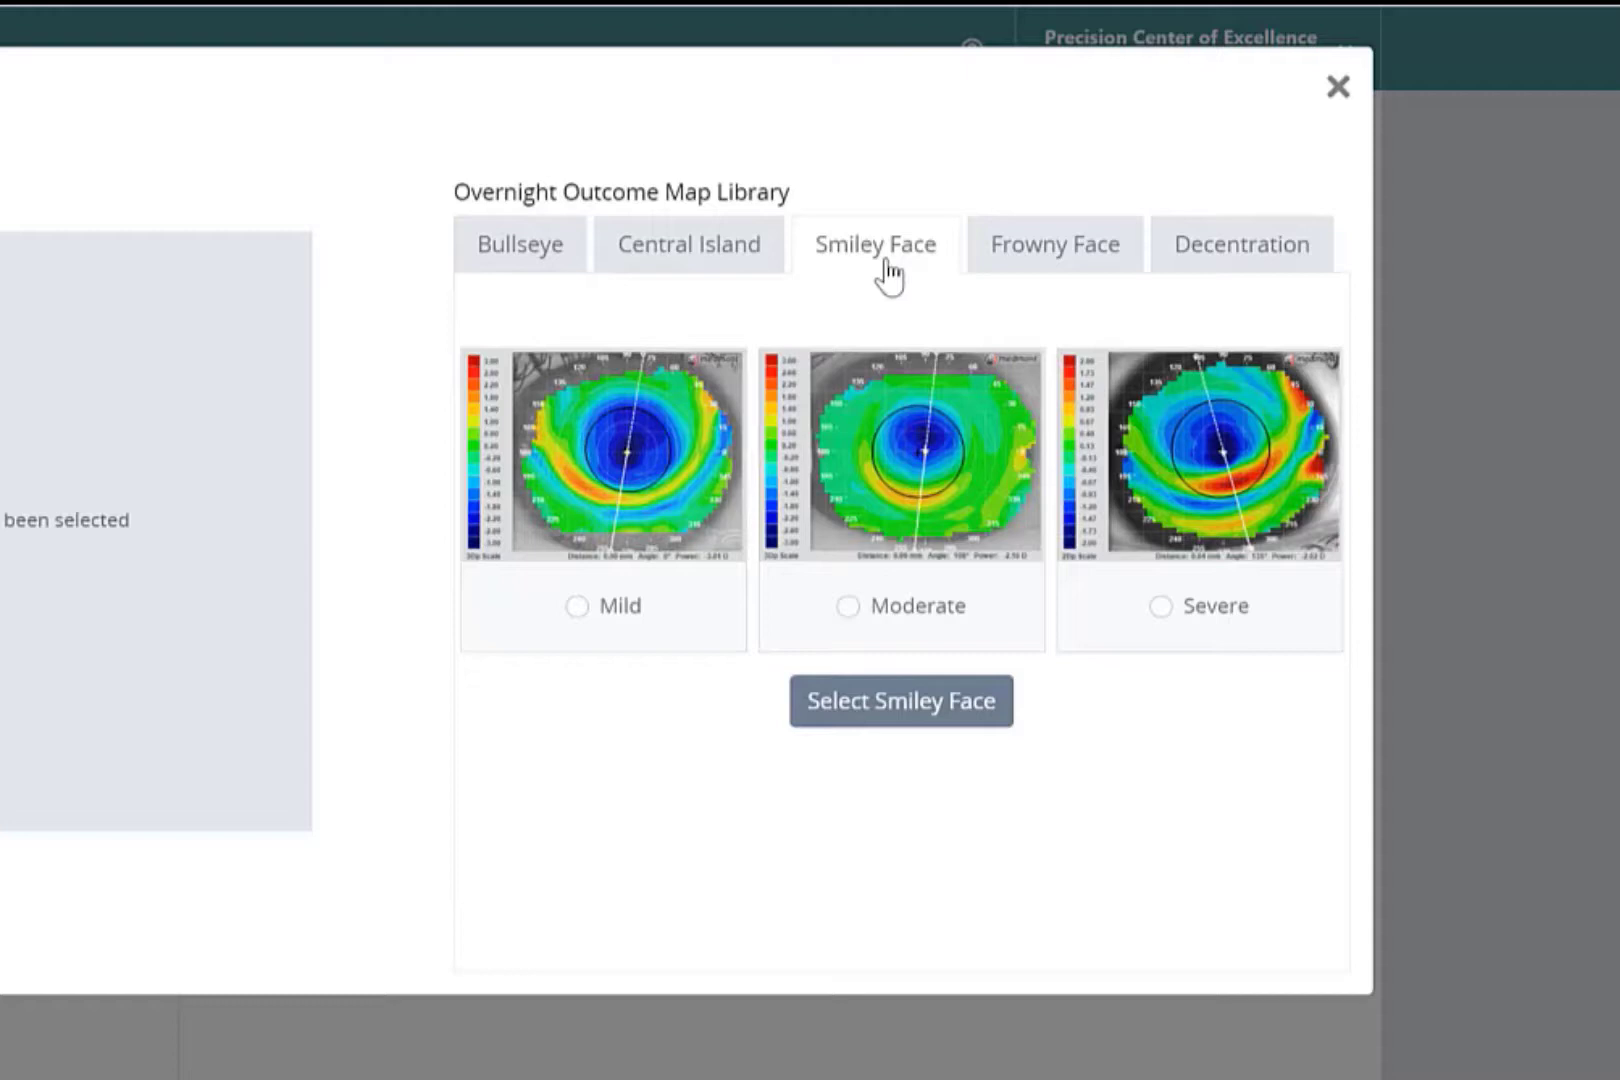
left_click(1073, 282)
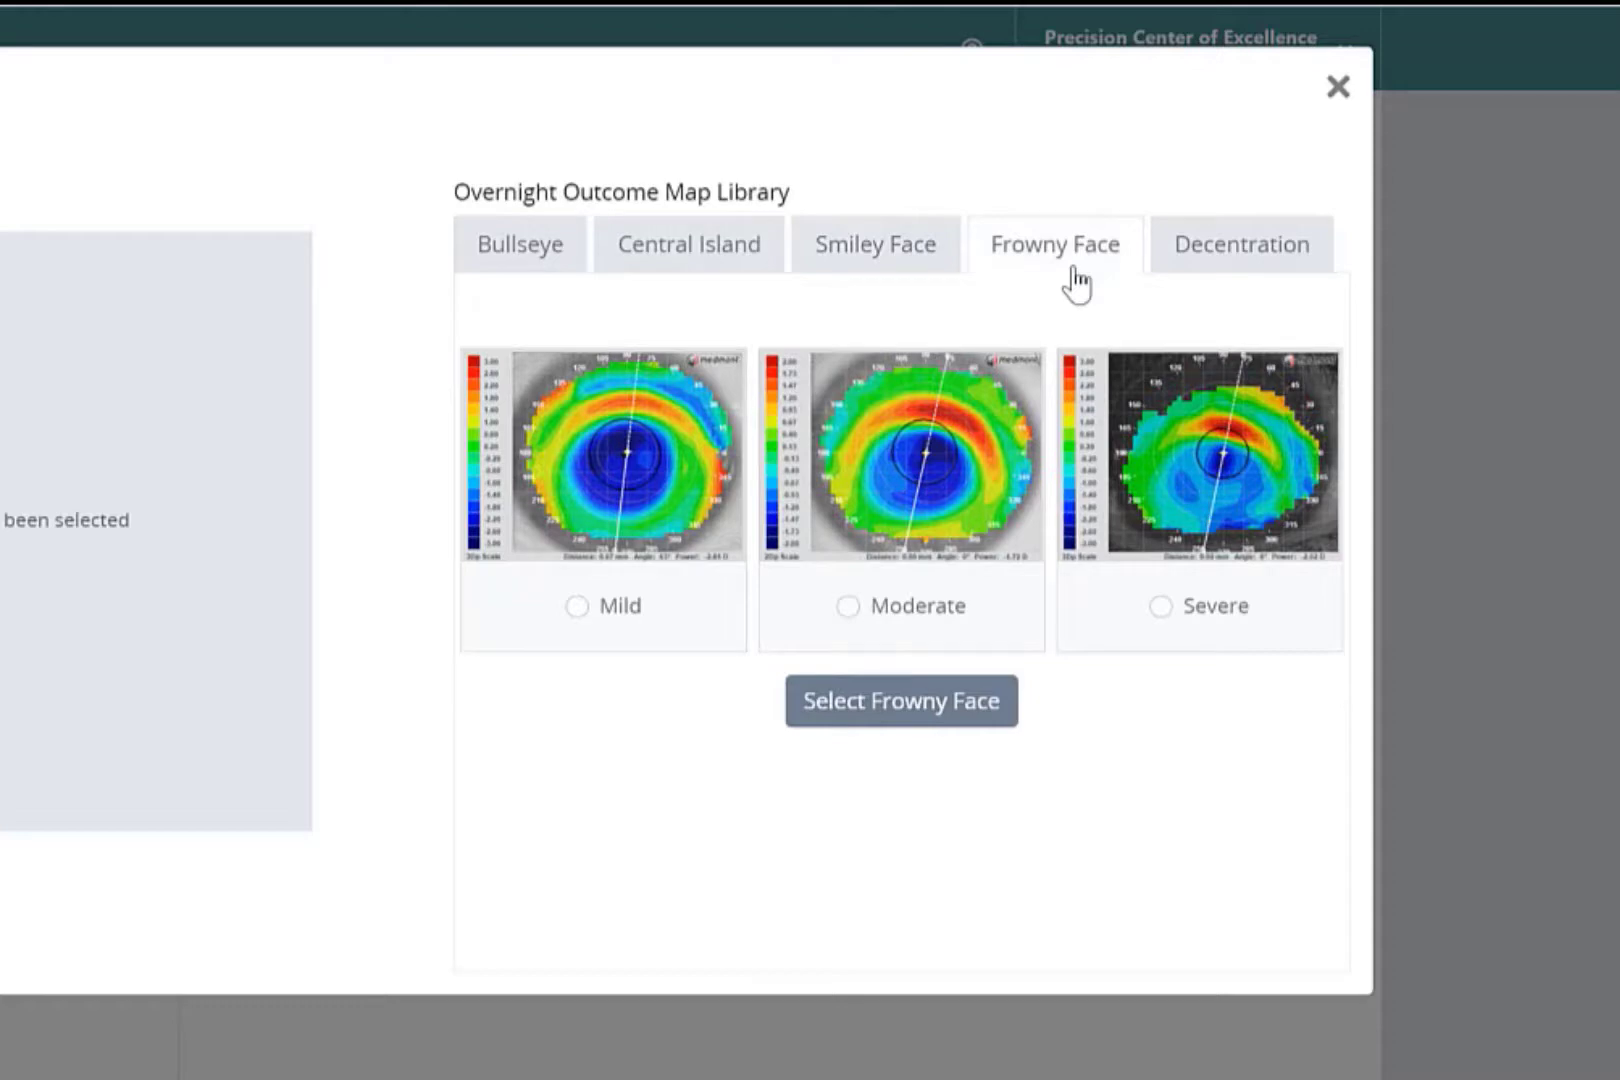
left_click(1246, 273)
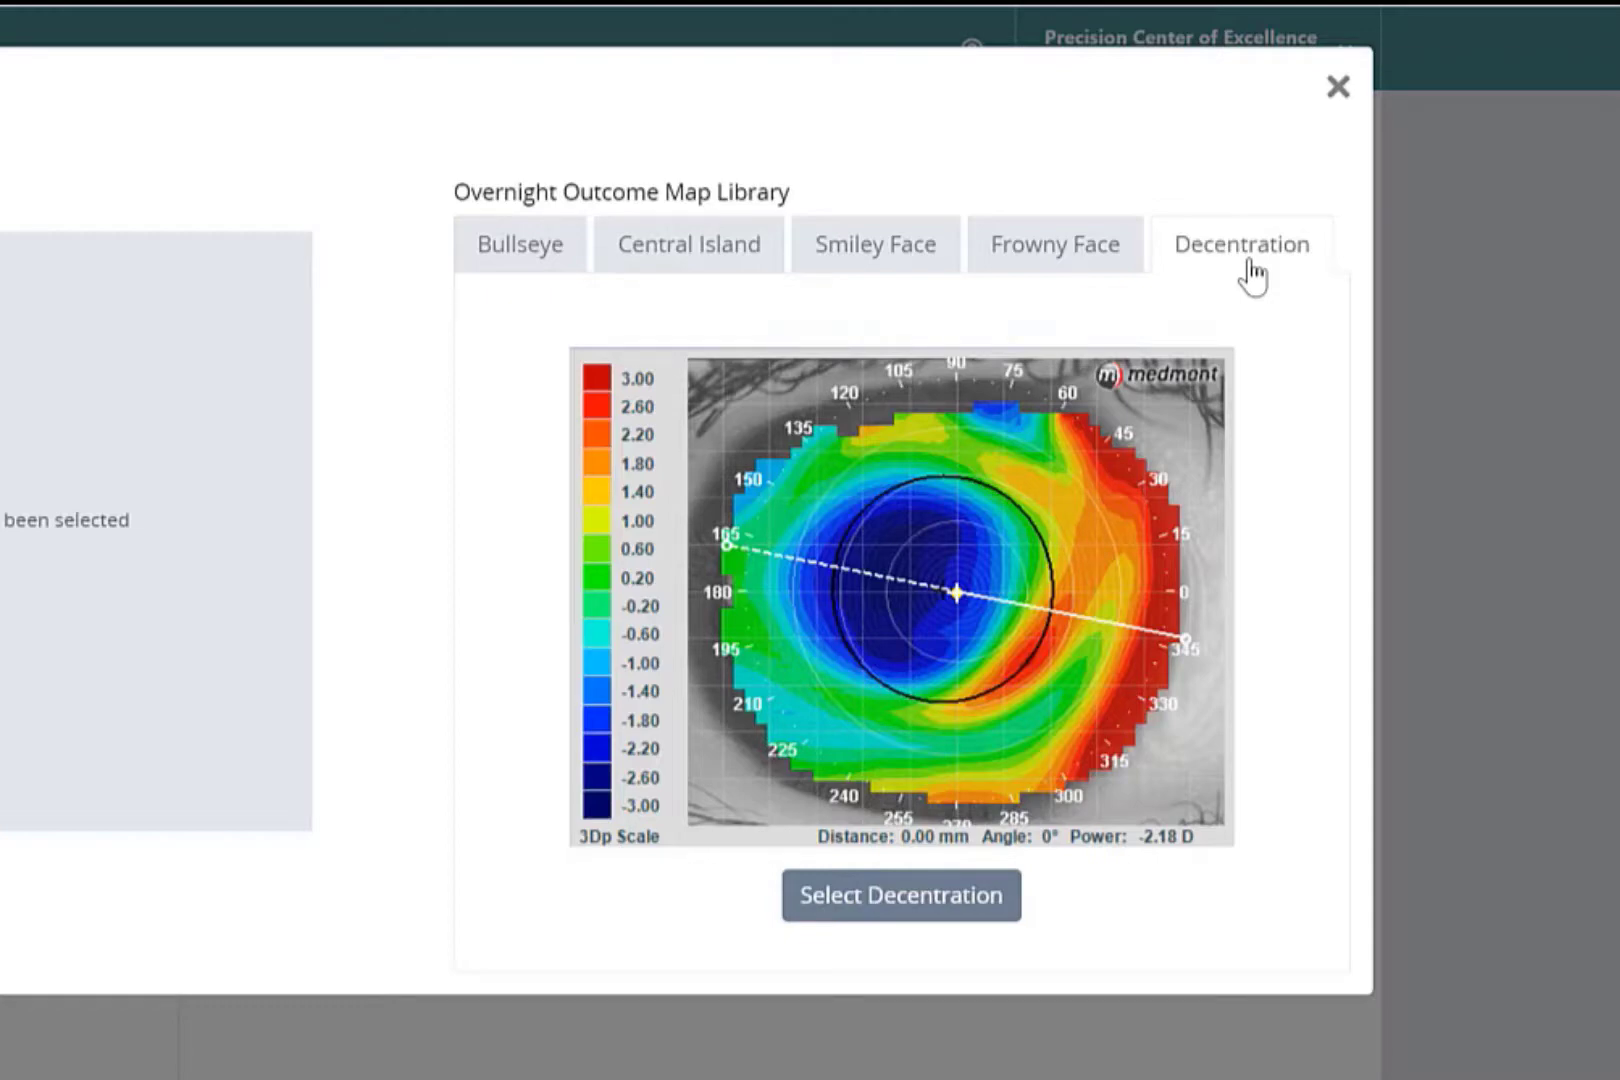
left_click(1049, 262)
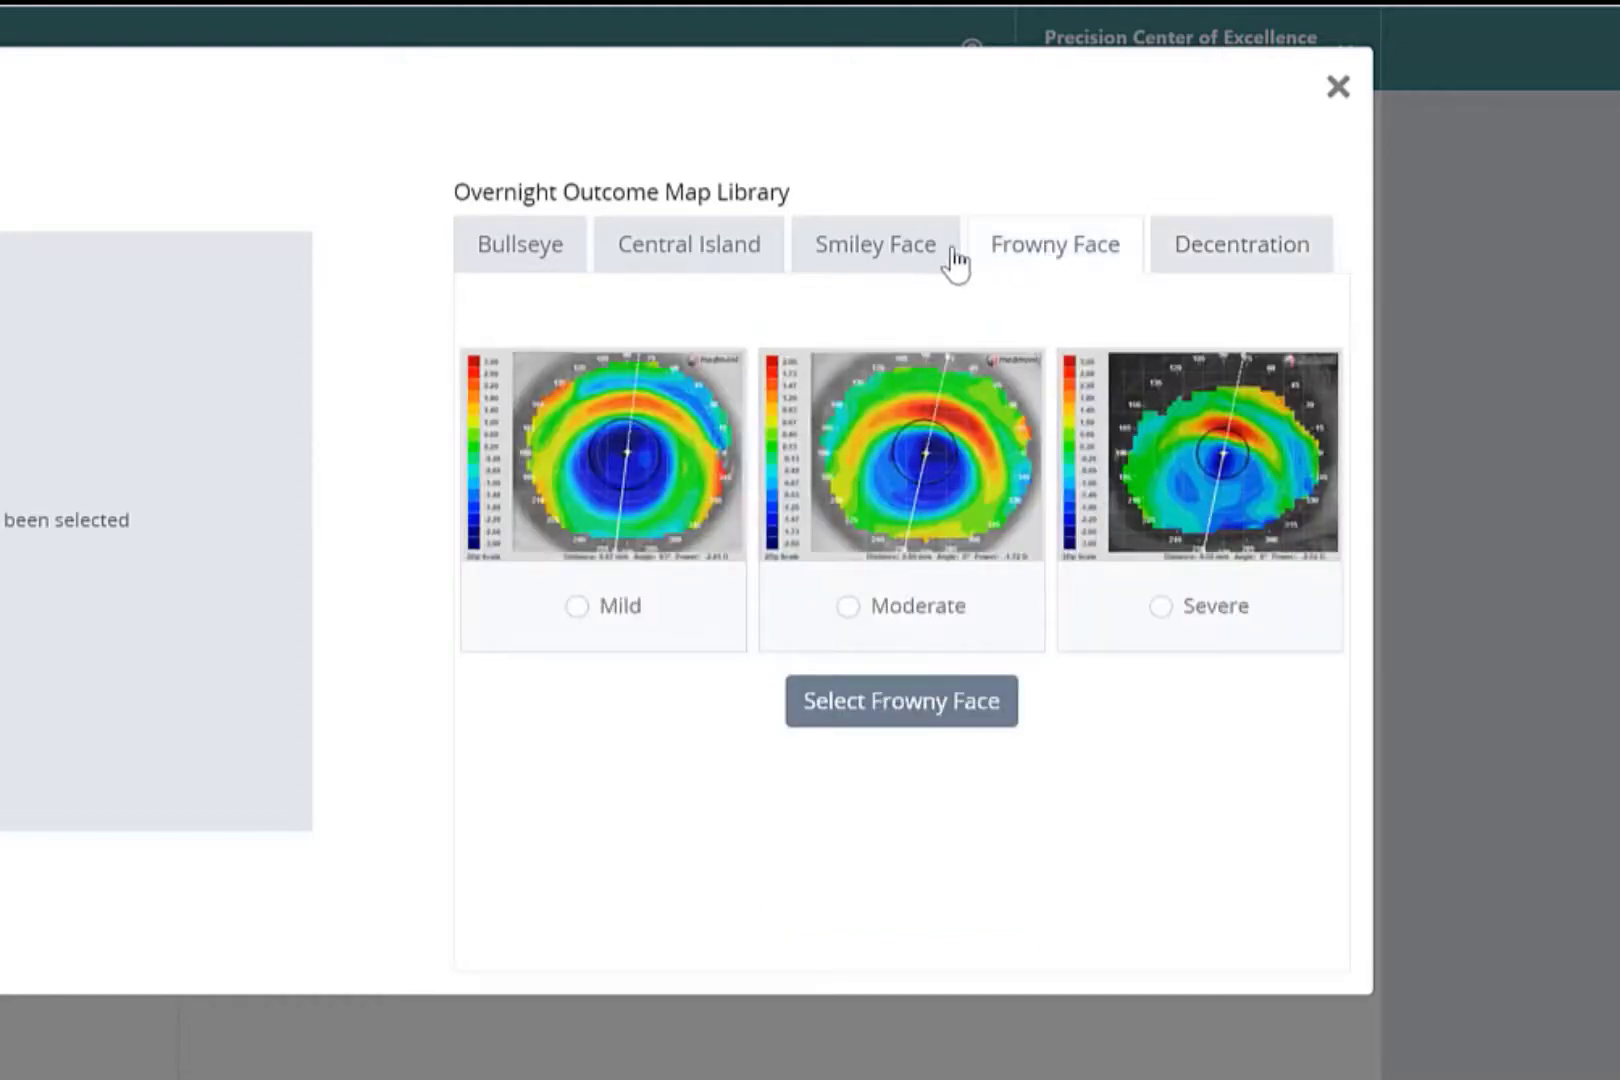
left_click(880, 262)
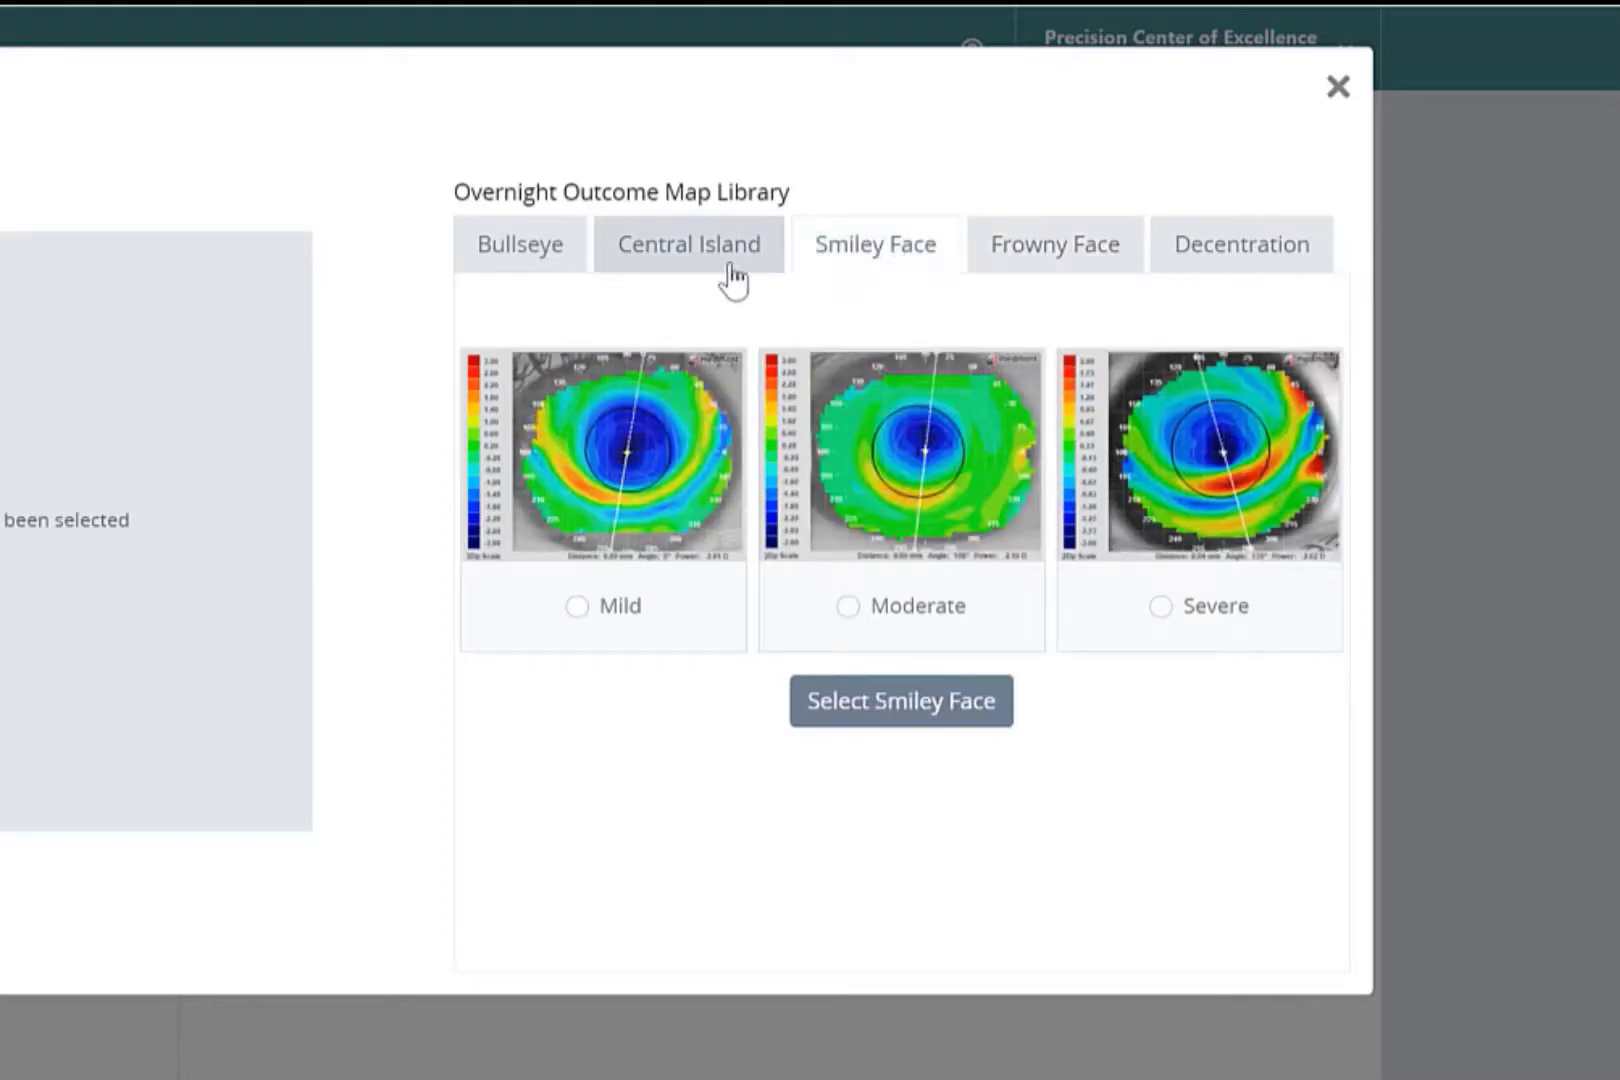
left_click(692, 268)
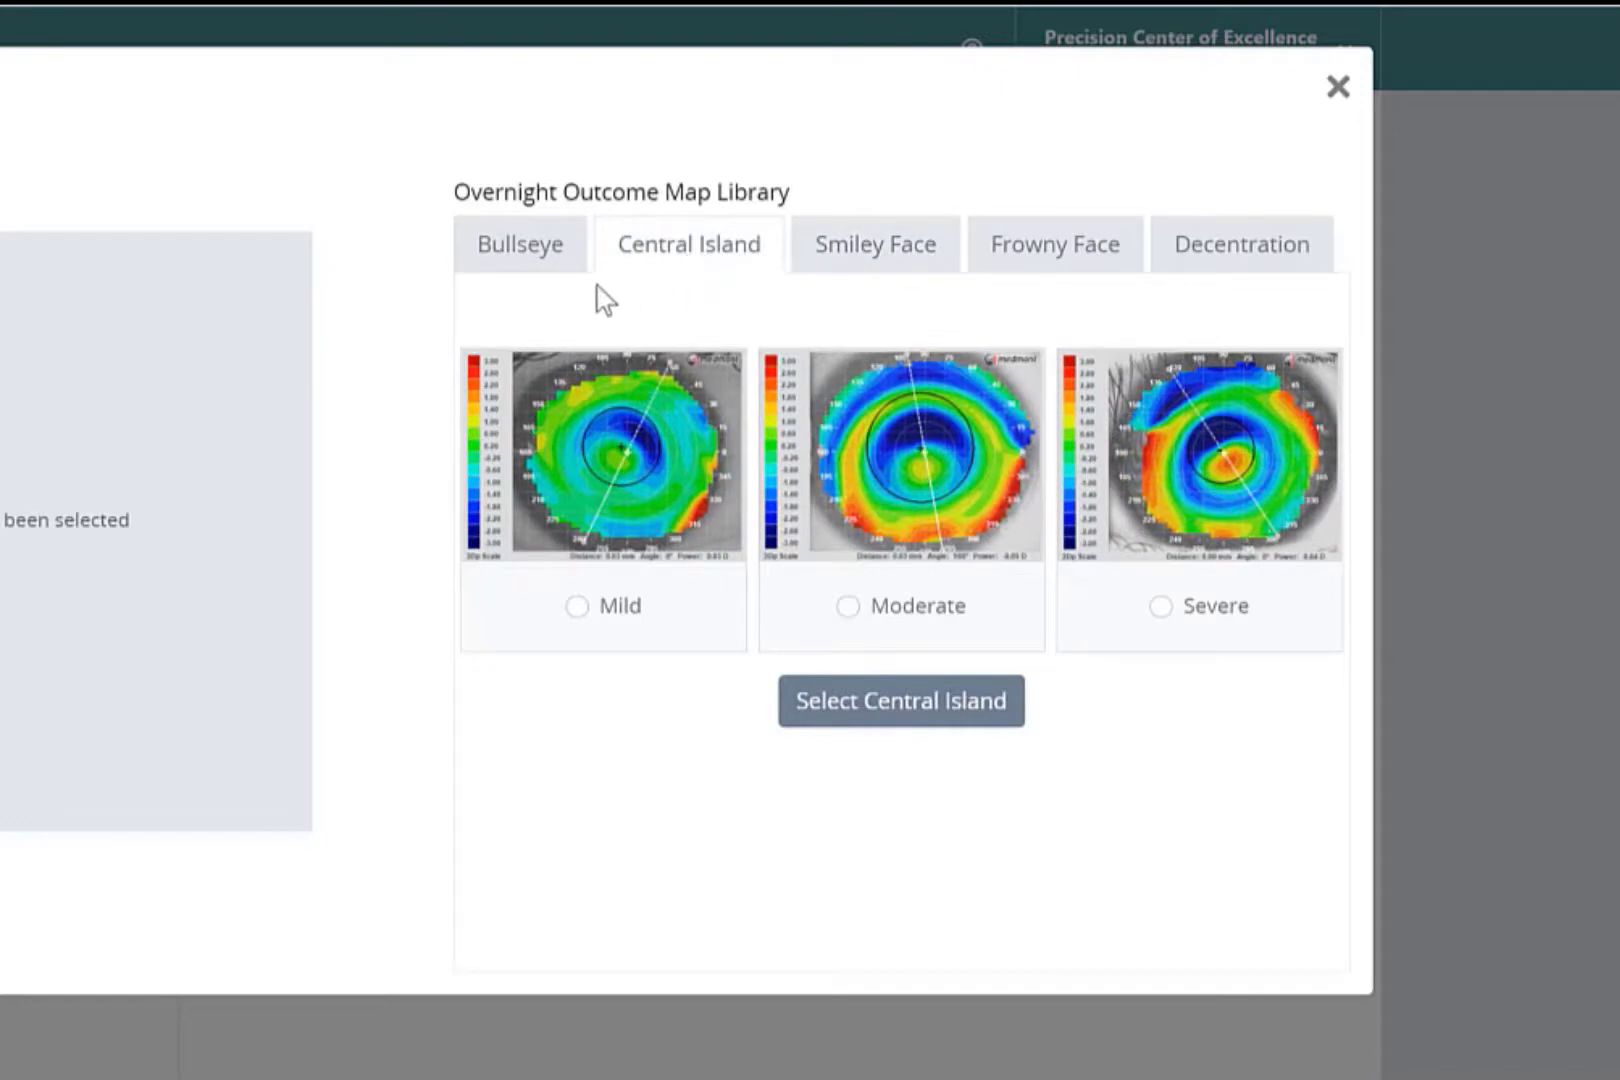
left_click(524, 268)
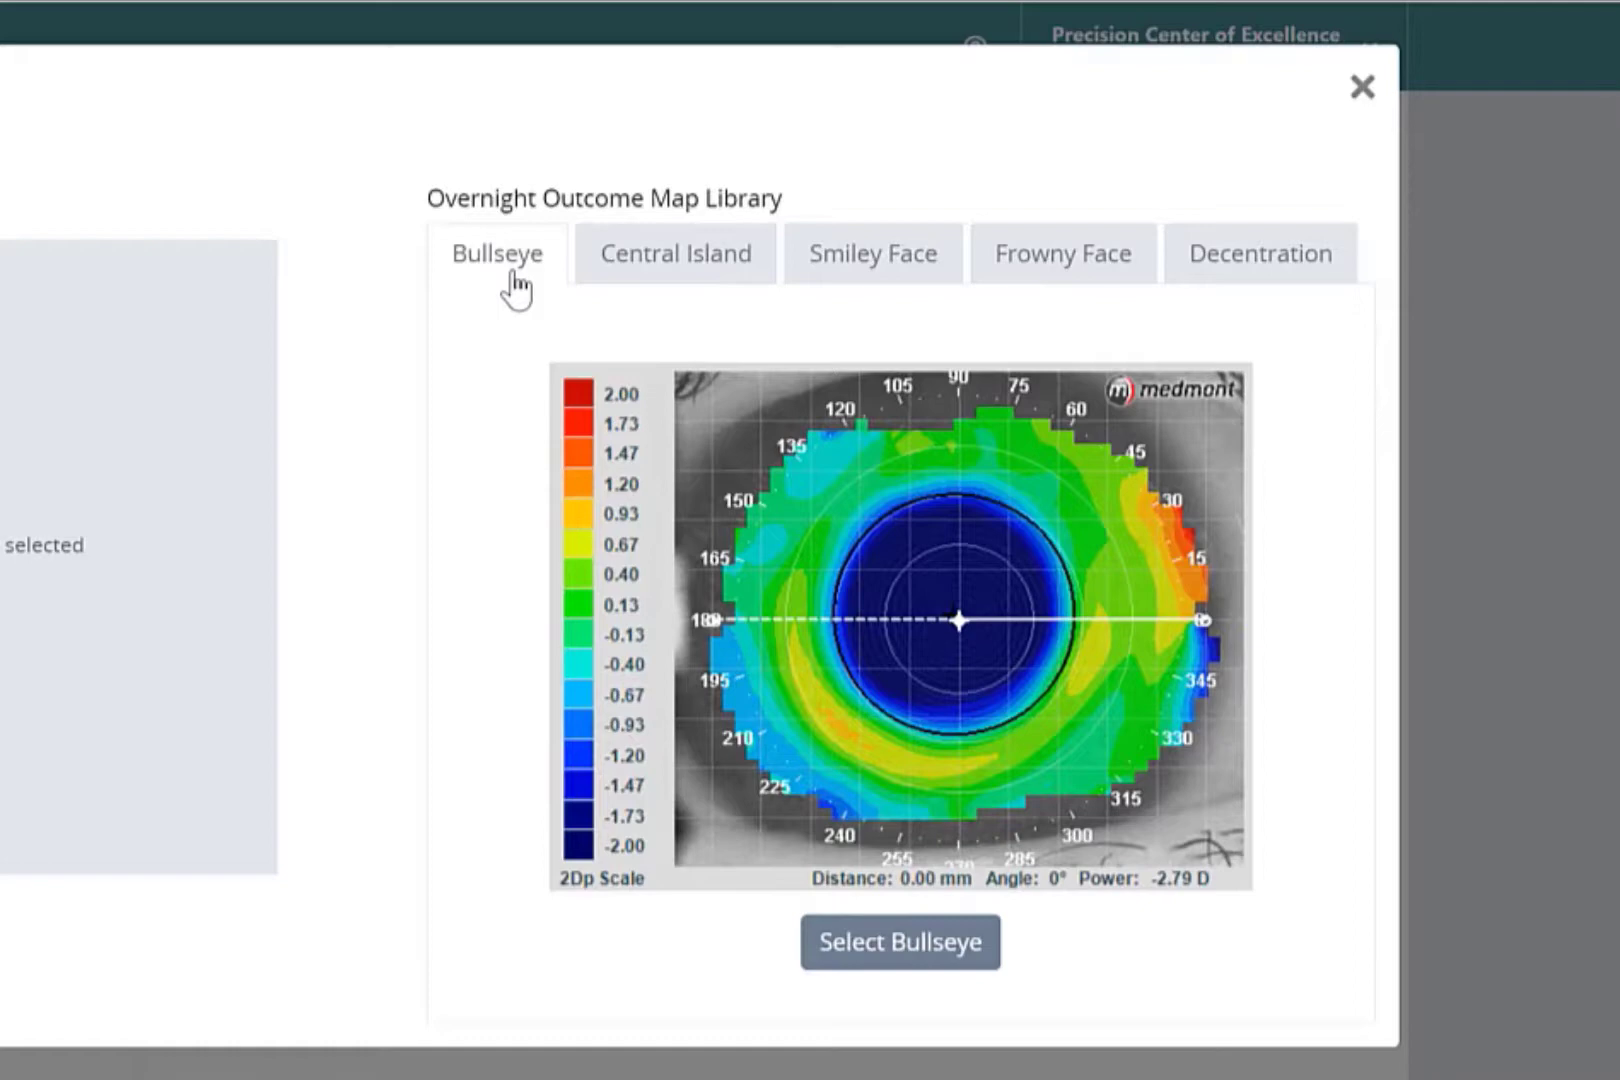
- Choose Bullseye as the overnight position and set the residual spherical Rx to -1.25
left_click(873, 966)
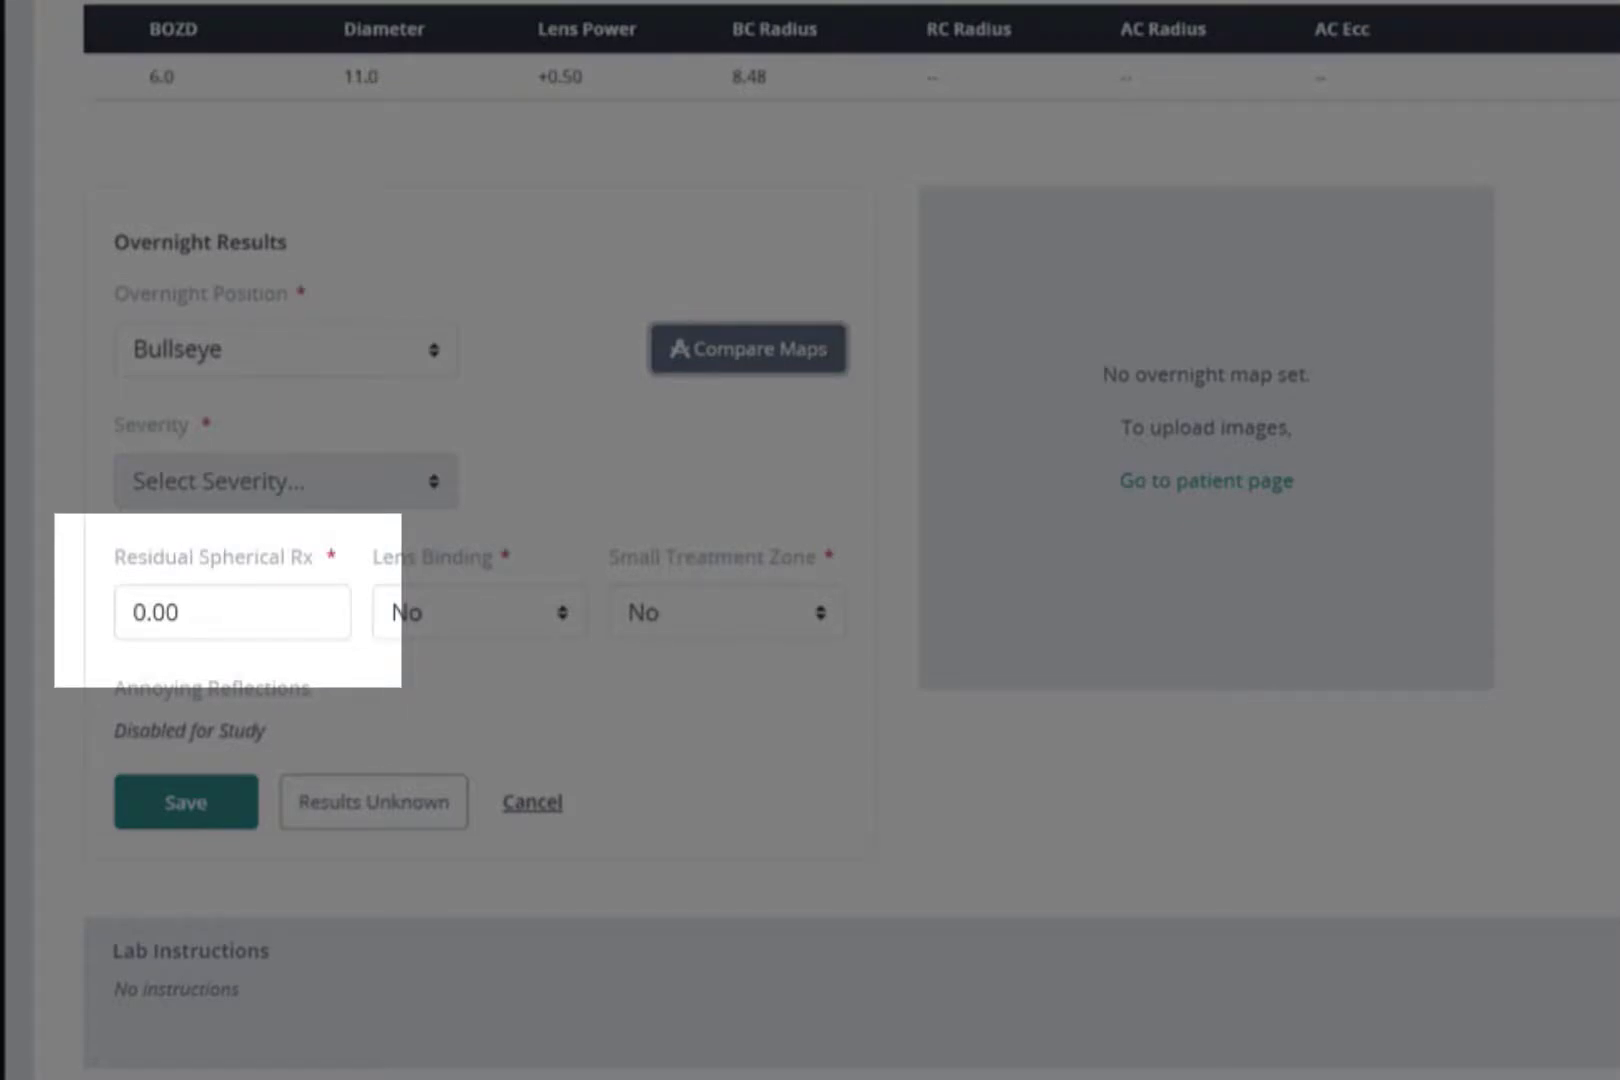
left_click(232, 612)
type("-1.25")
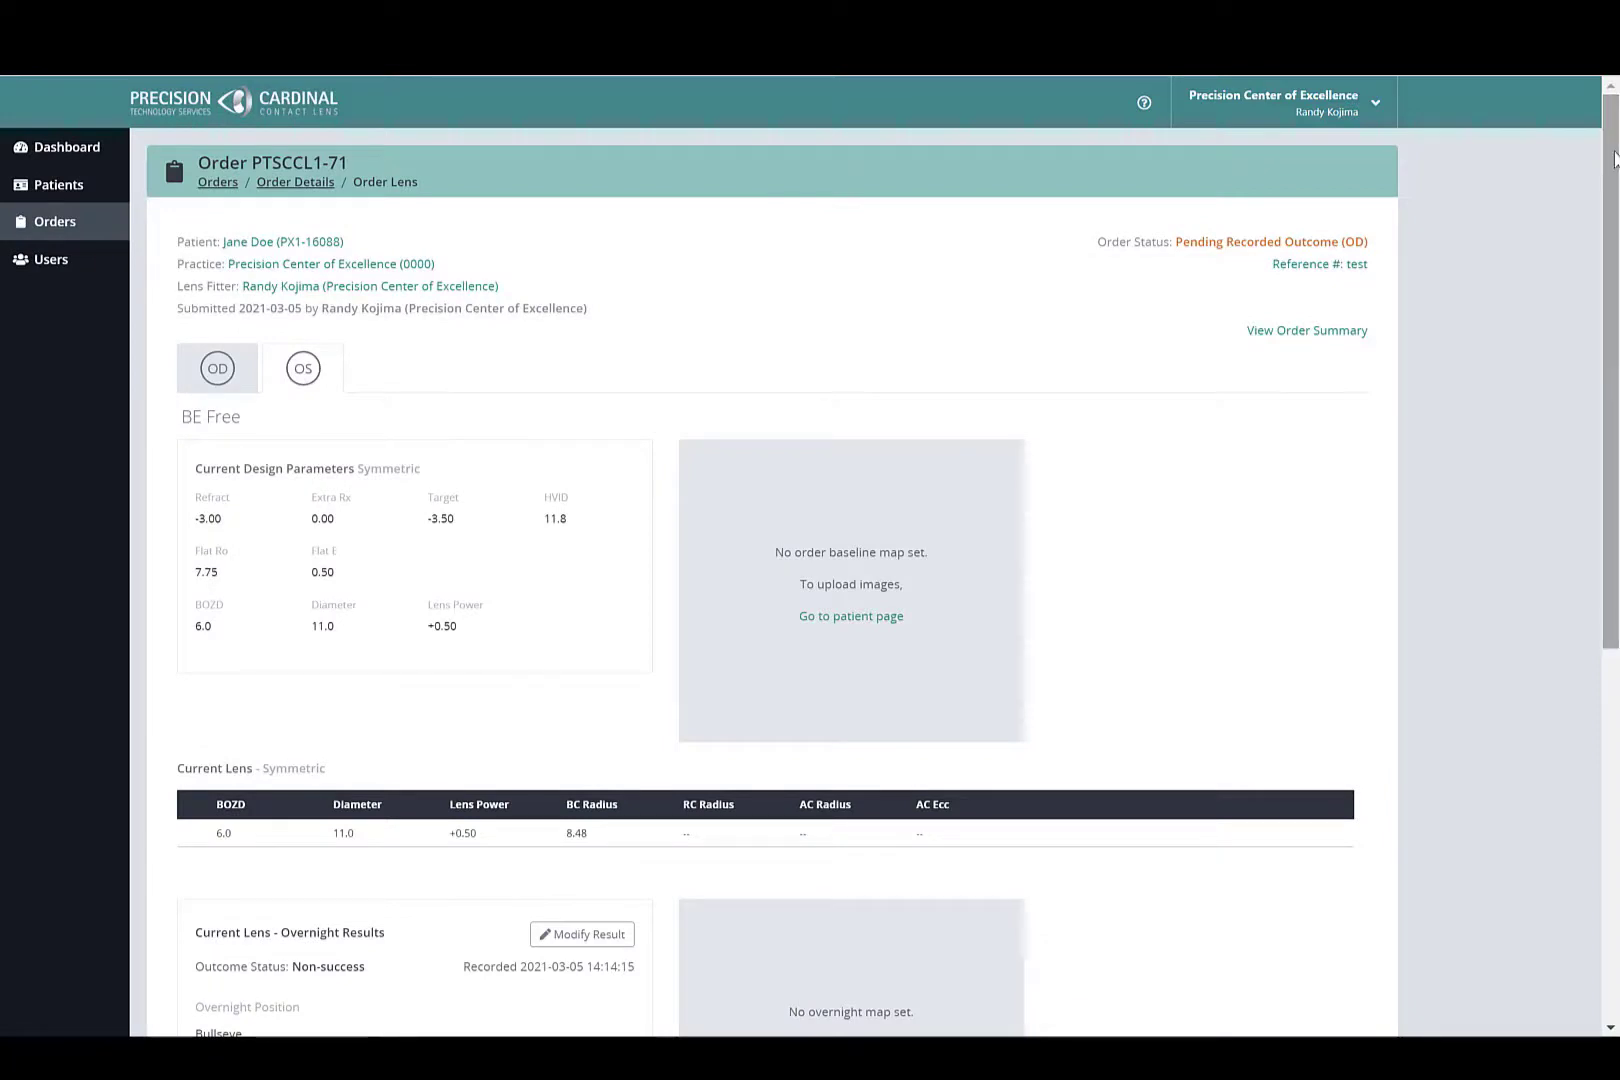
- Review the OS overnight results and the new BE Free lens parameters, and submit the follow-up order without requesting a consultation
left_click_drag(1613, 160, 1603, 370)
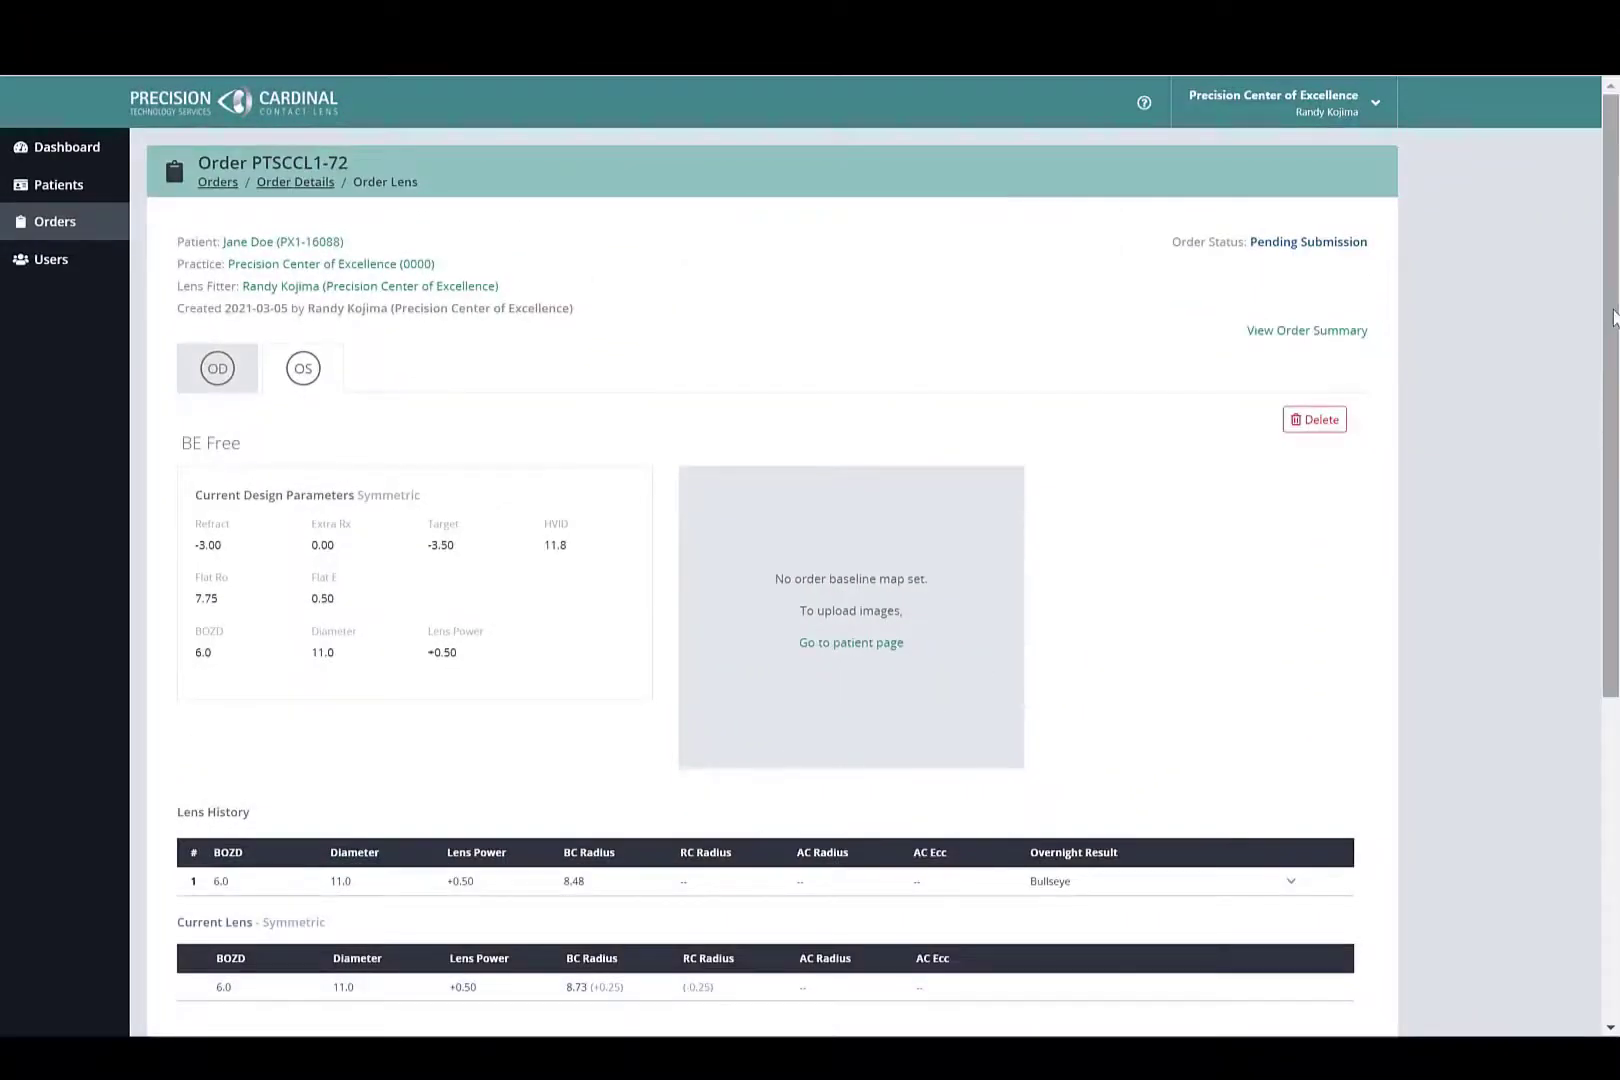
left_click_drag(1612, 318, 1583, 640)
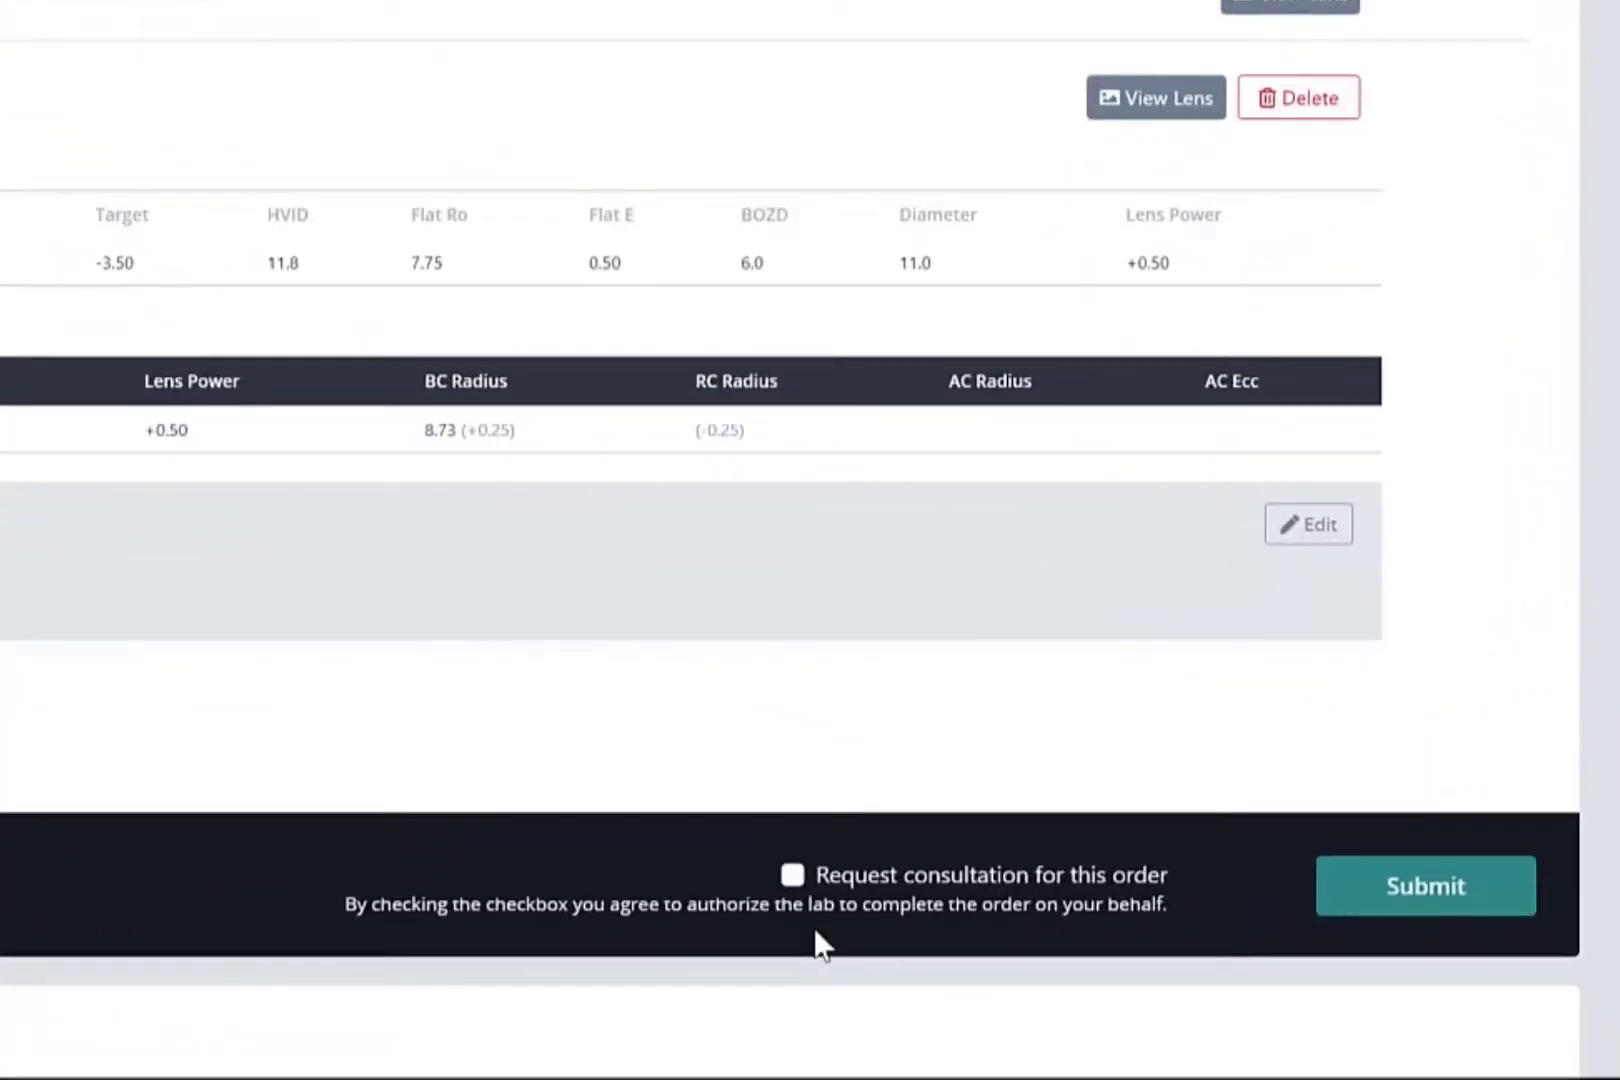
left_click(1450, 906)
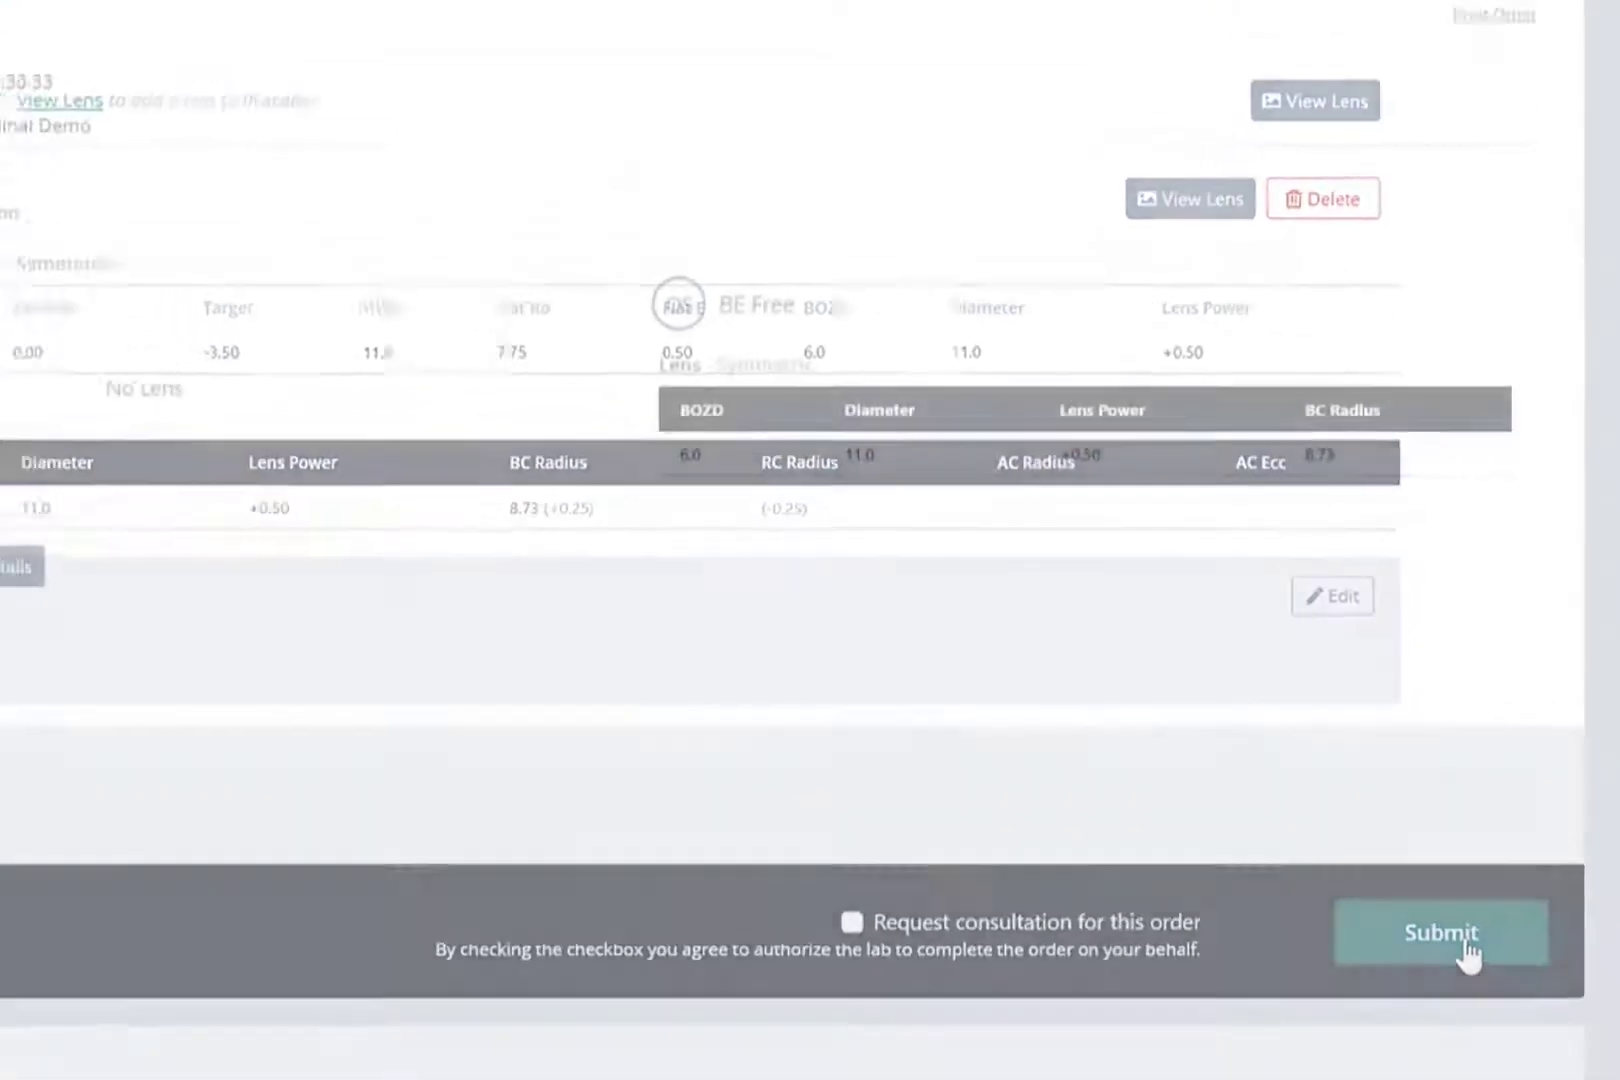
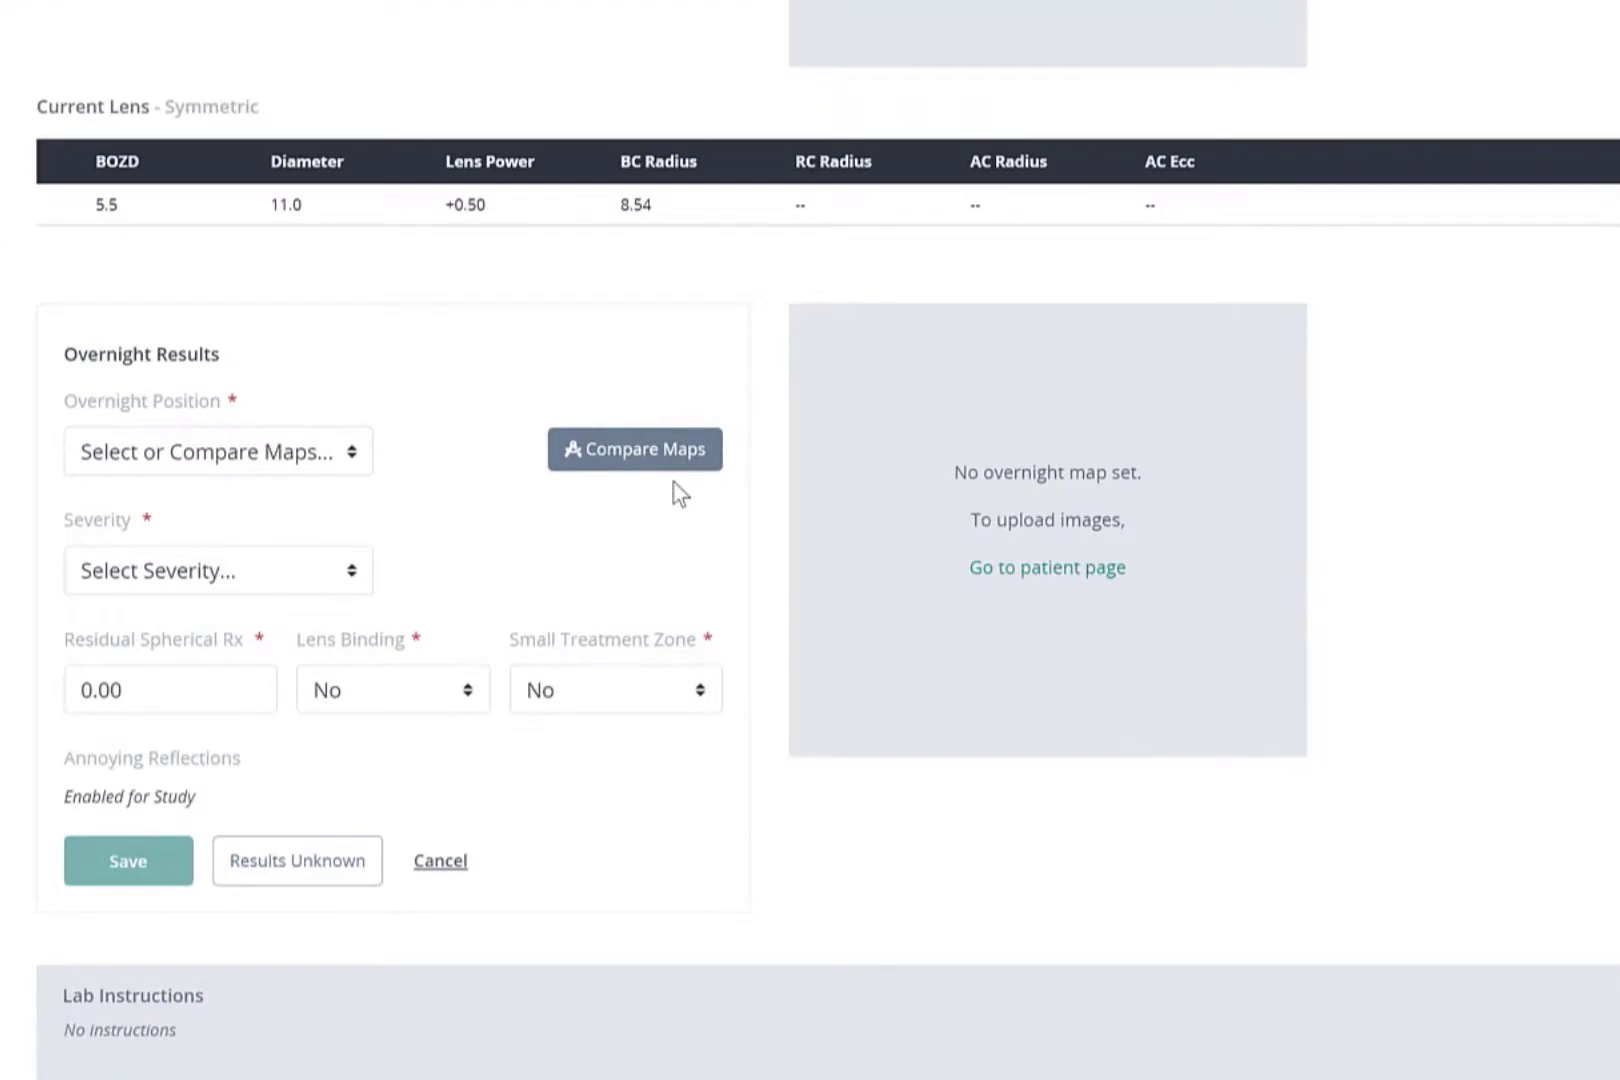
- Open the overnight map comparison for the OD lens and examine the Bullseye, Central Island, Smiley Face, Frowny Face and Decentration reference maps
left_click(672, 474)
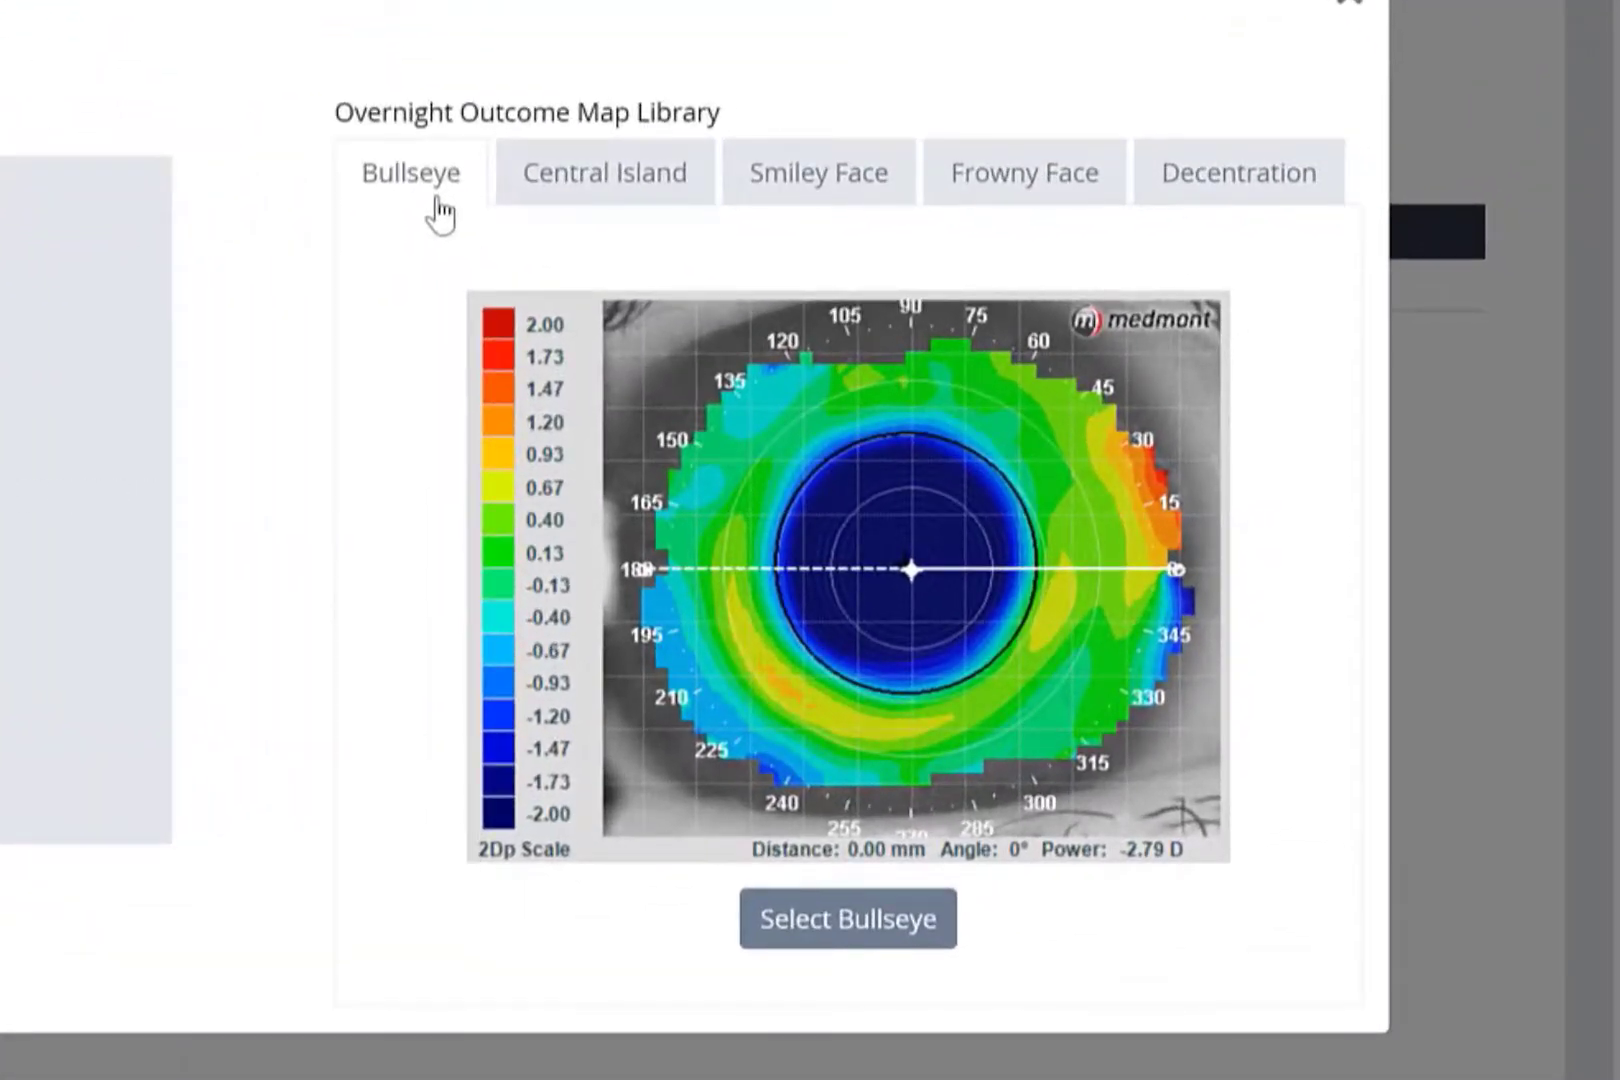
left_click(632, 210)
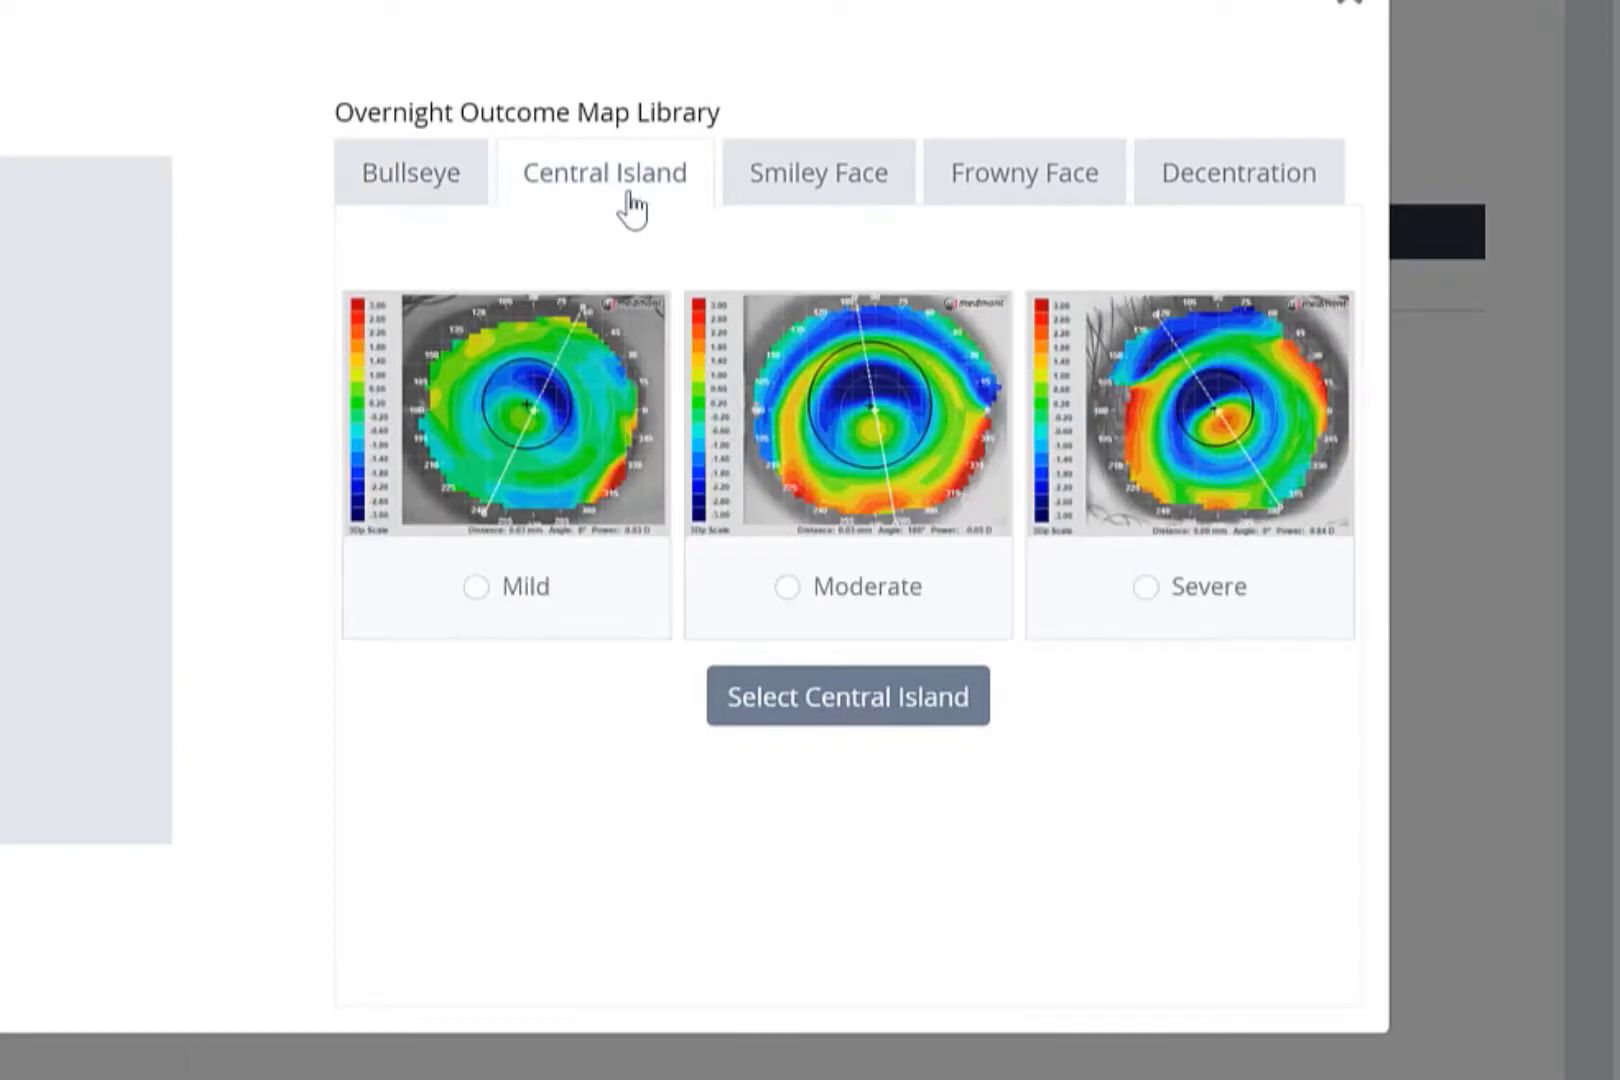
left_click(848, 213)
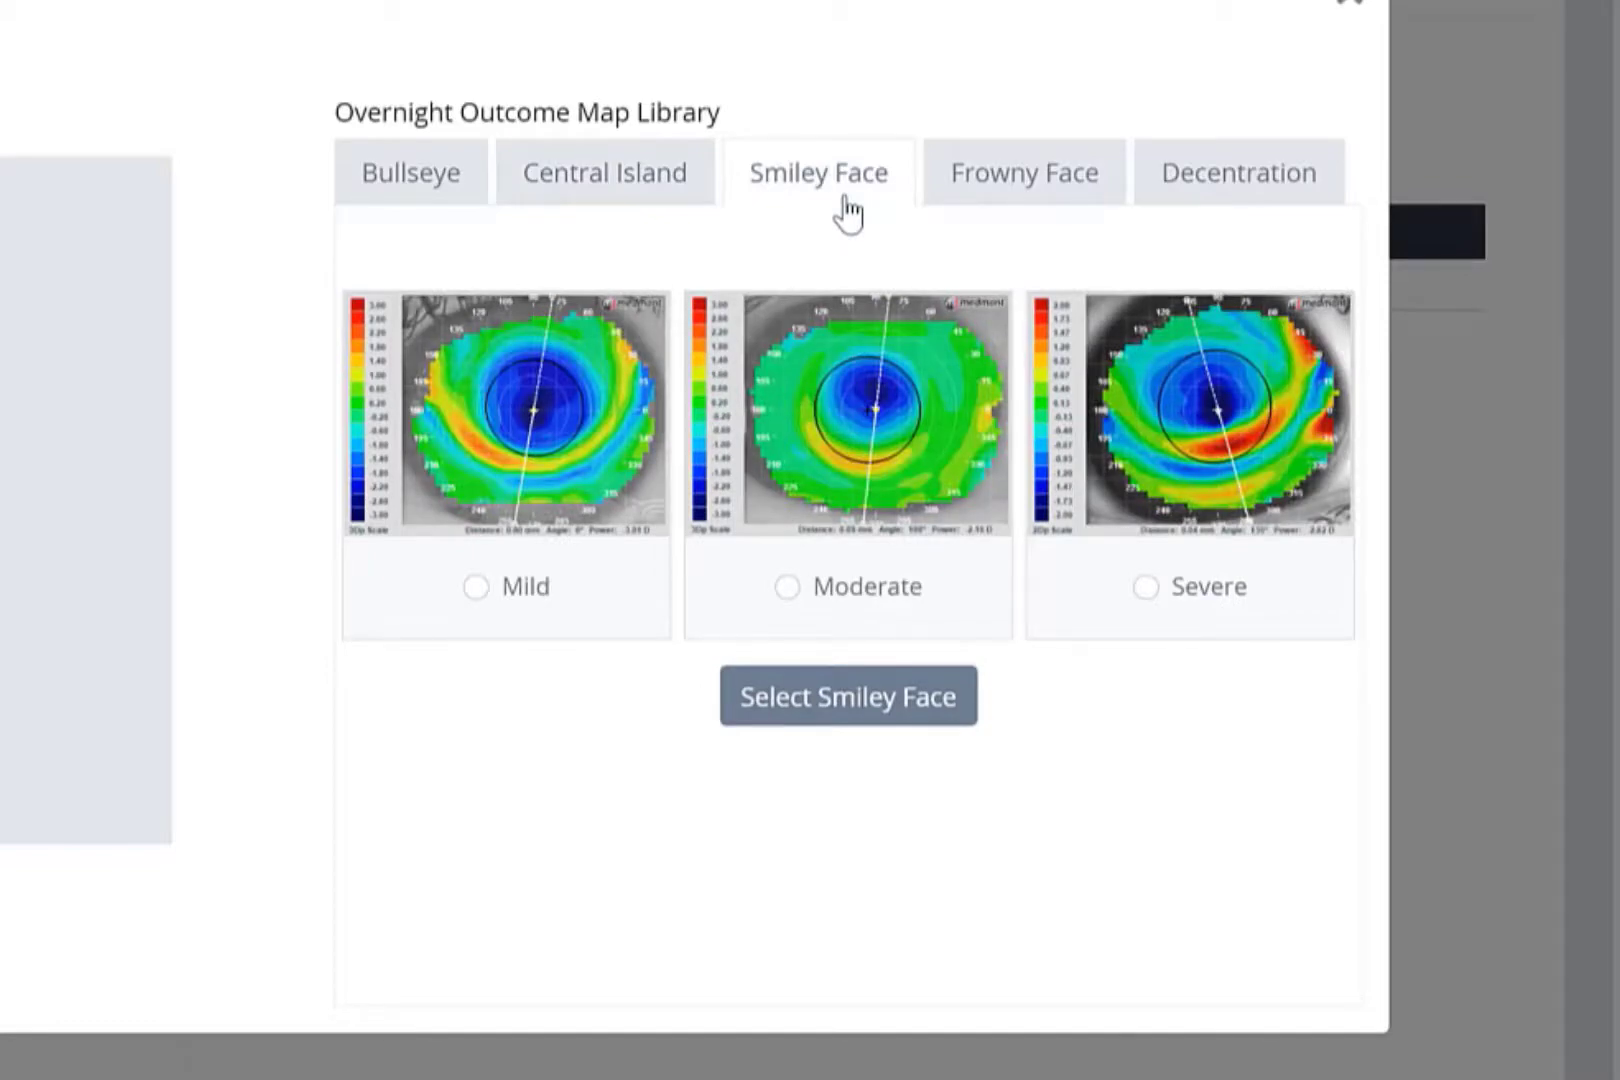
left_click(1028, 210)
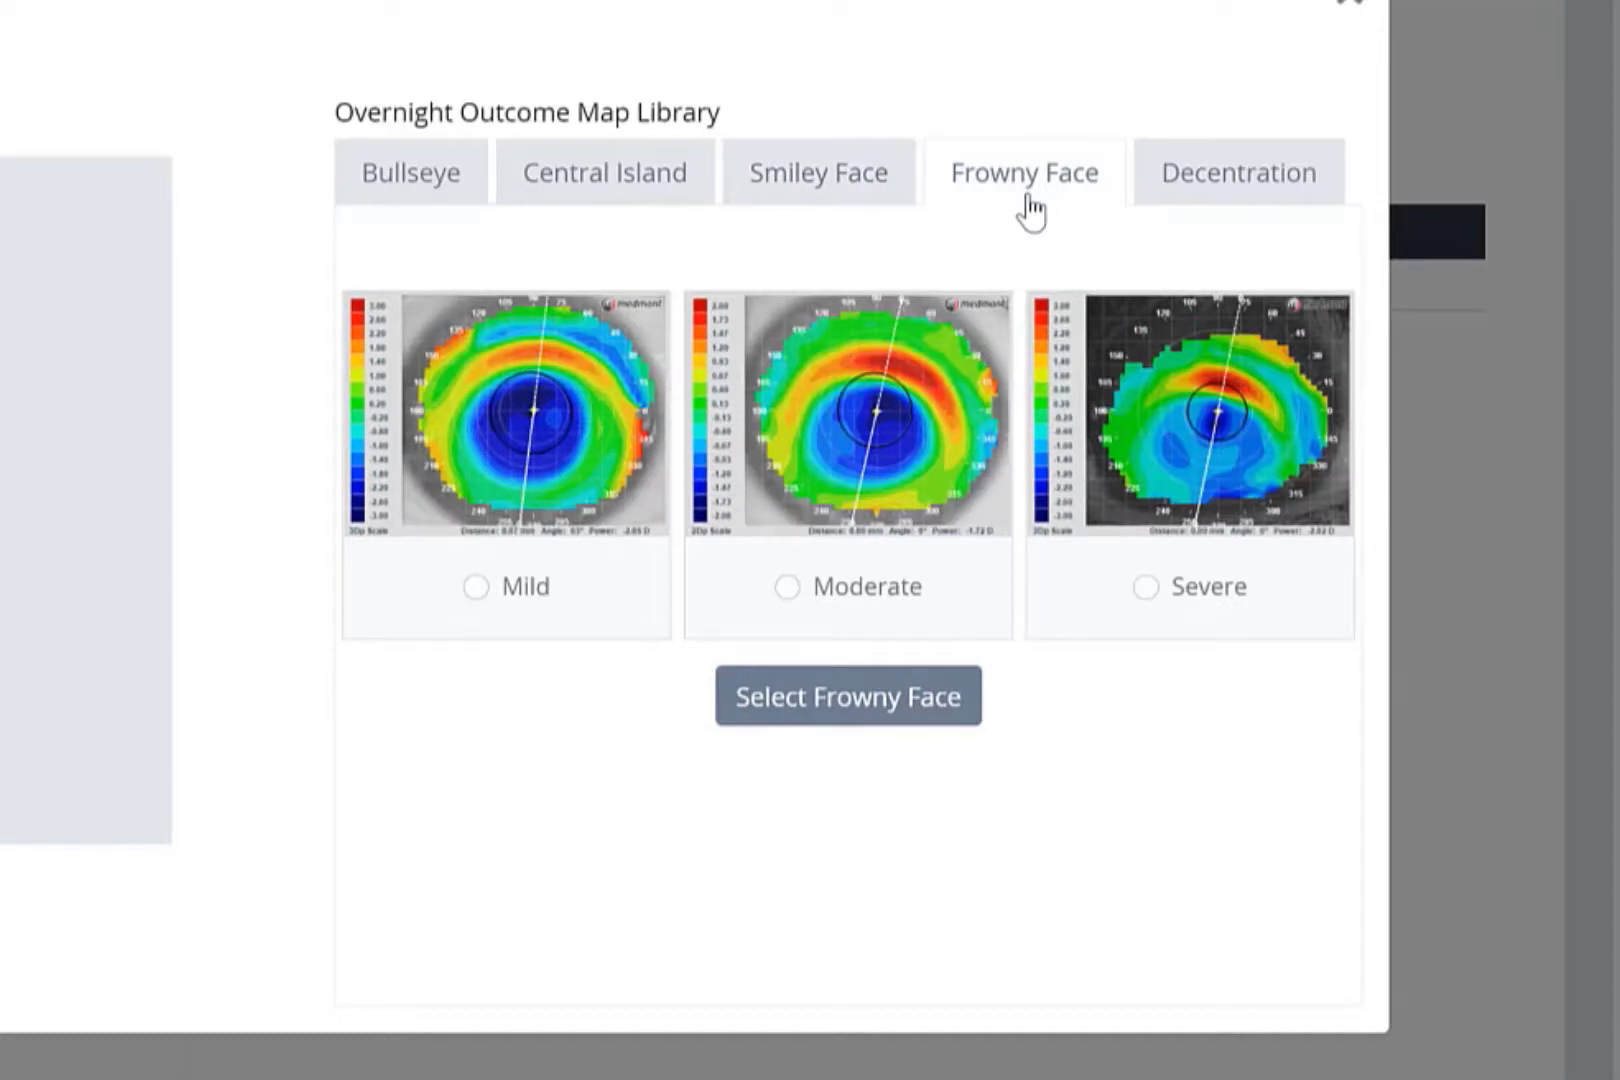
left_click(1224, 215)
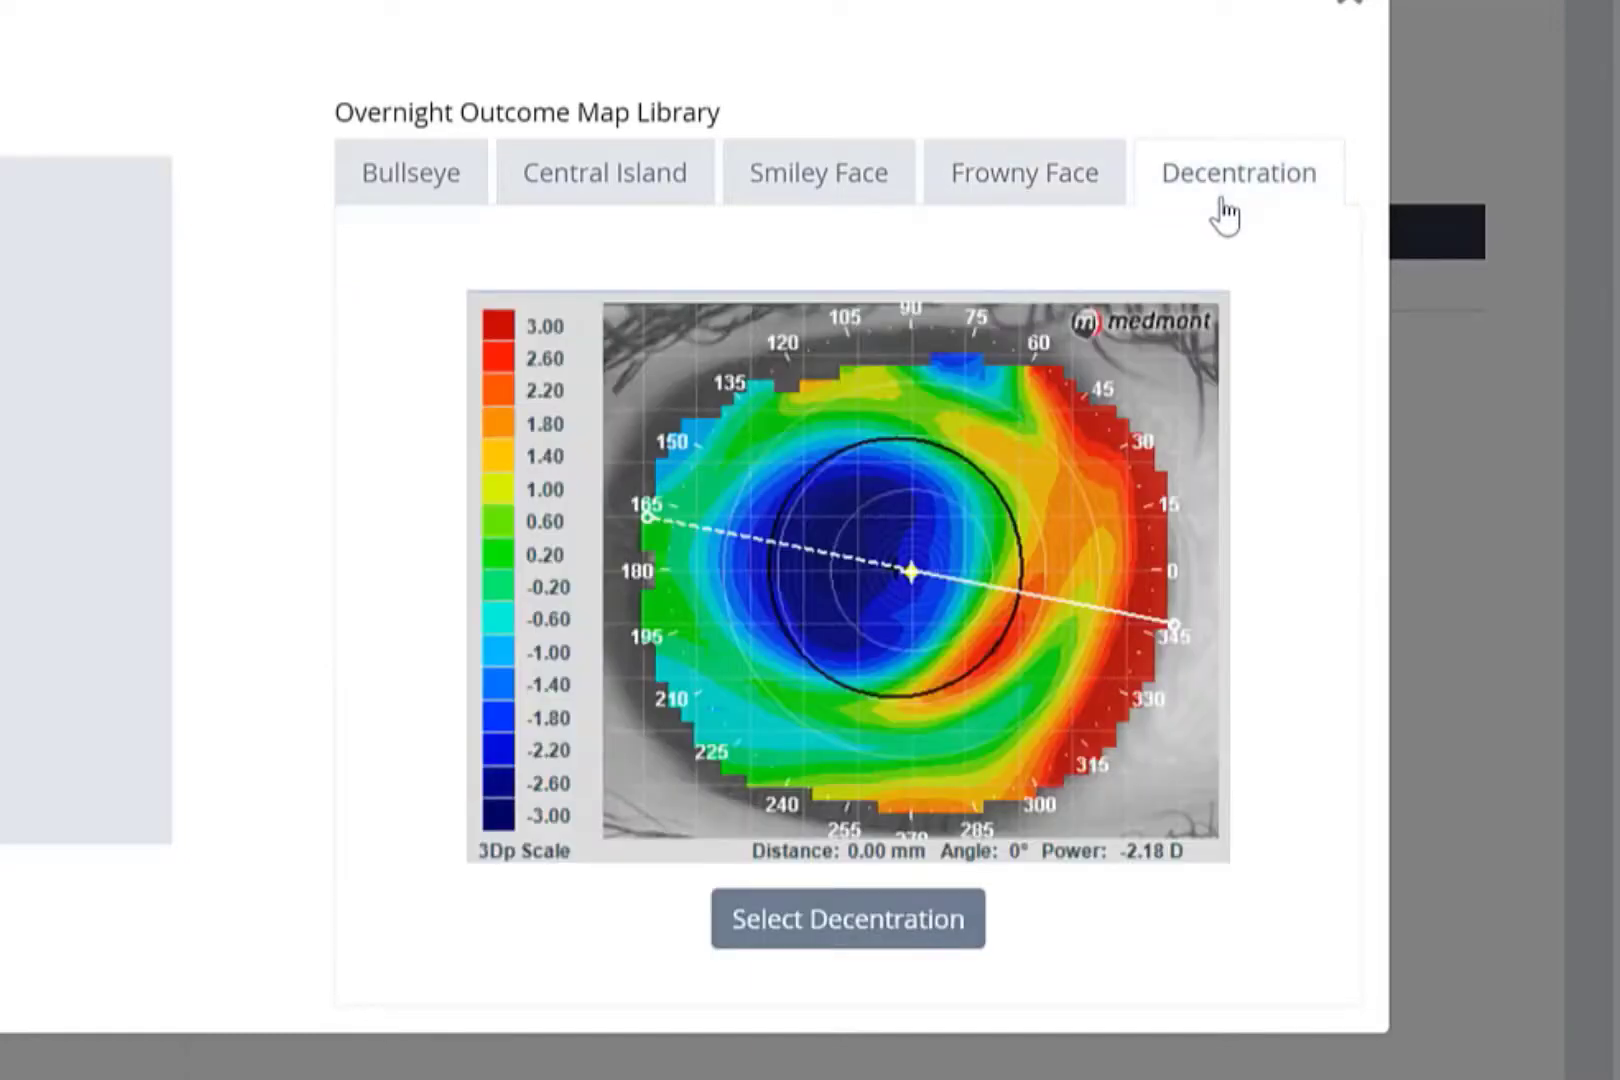
- Choose Frowny Face with Moderate severity from the map library as the OD lens's overnight position
left_click(1041, 206)
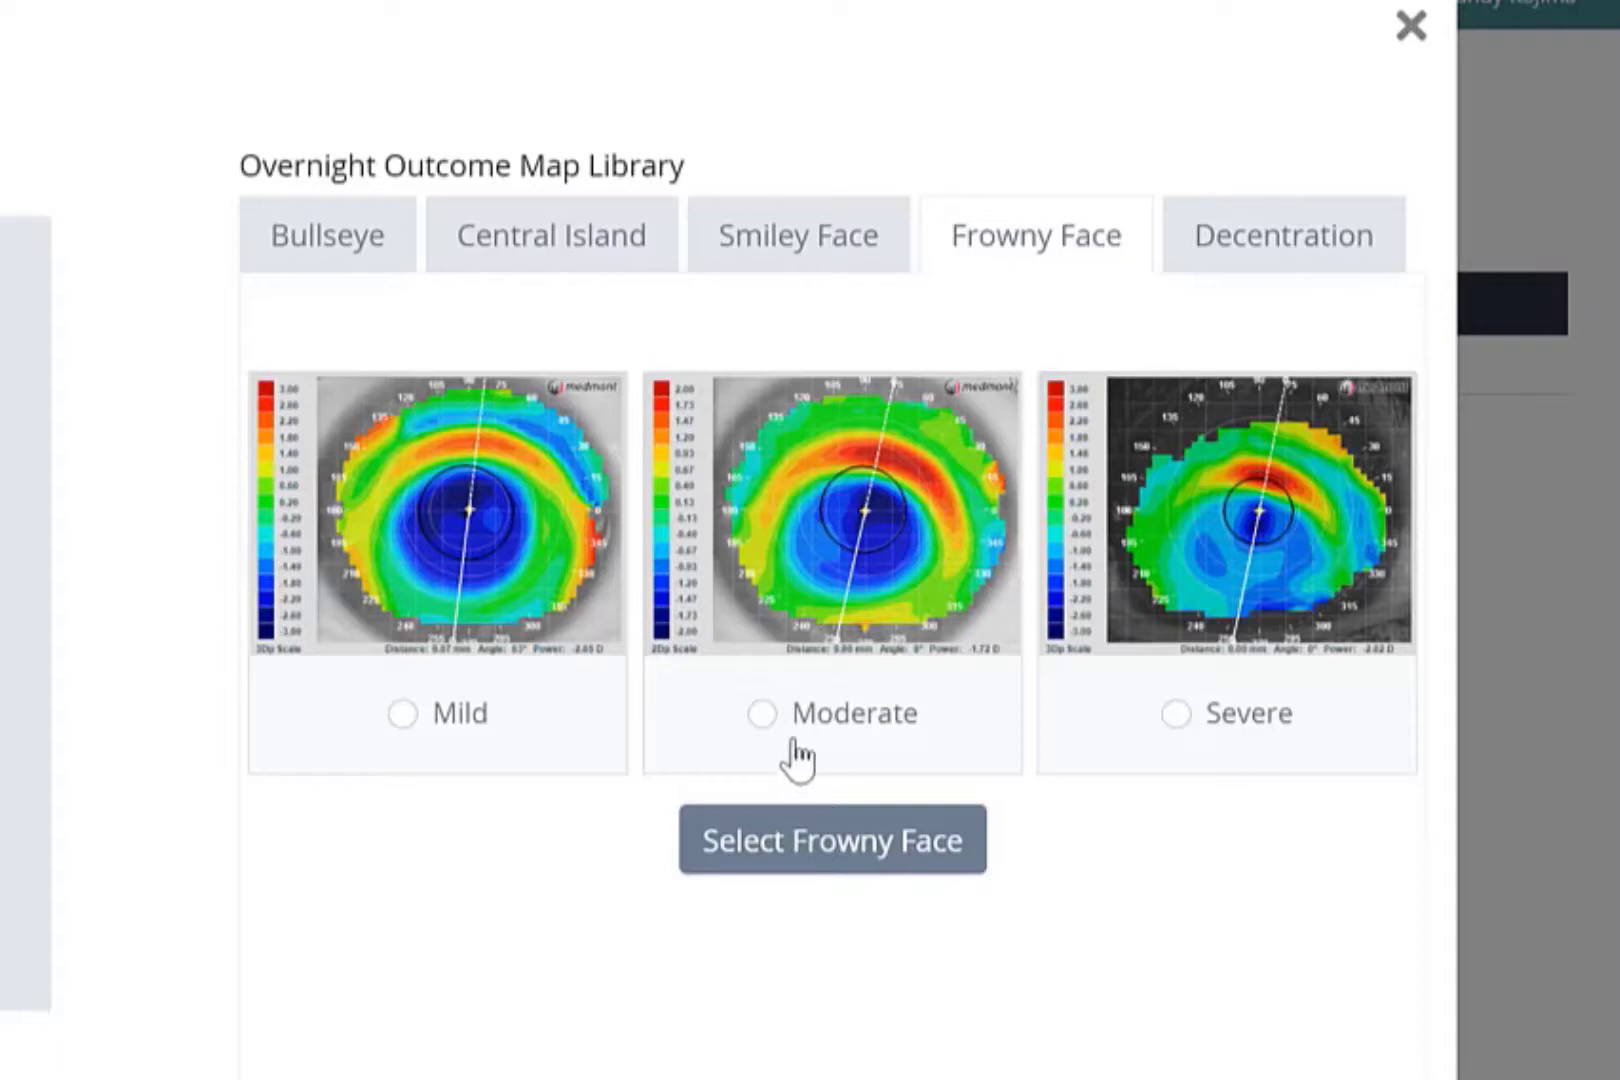
left_click(775, 718)
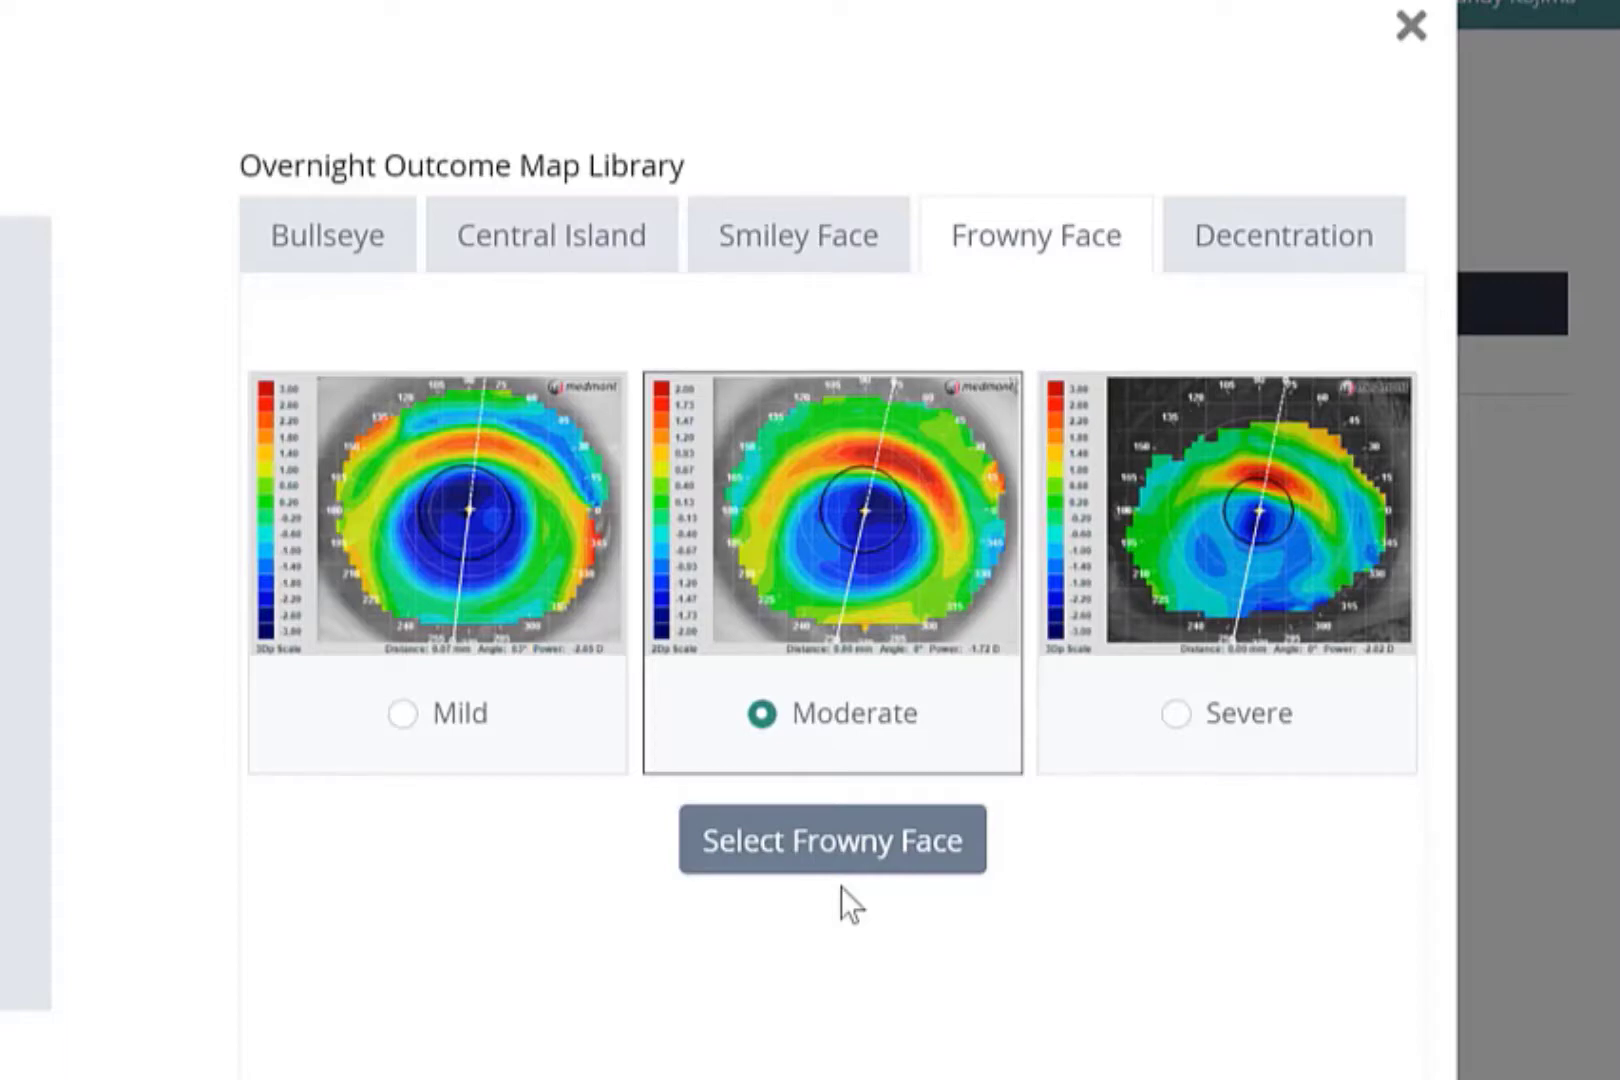
left_click(842, 866)
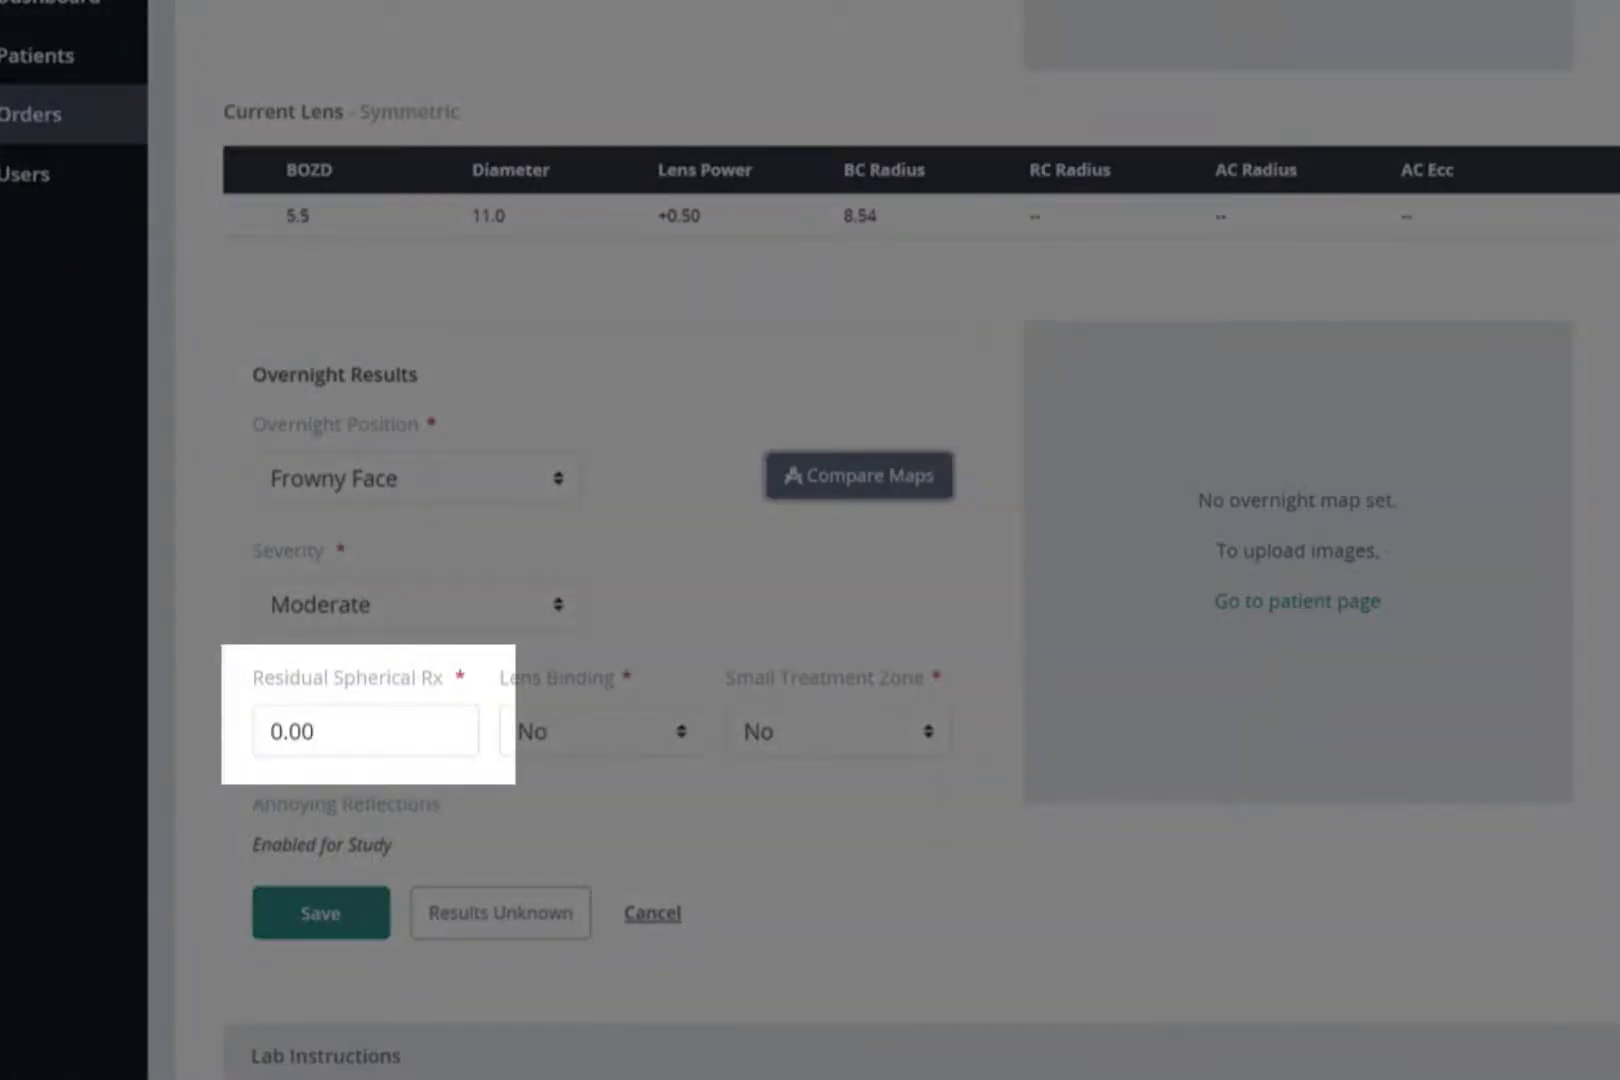
- Set the residual spherical Rx to -0.50 and save the OD overnight results
left_click(366, 731)
type("-0.50")
left_click(335, 918)
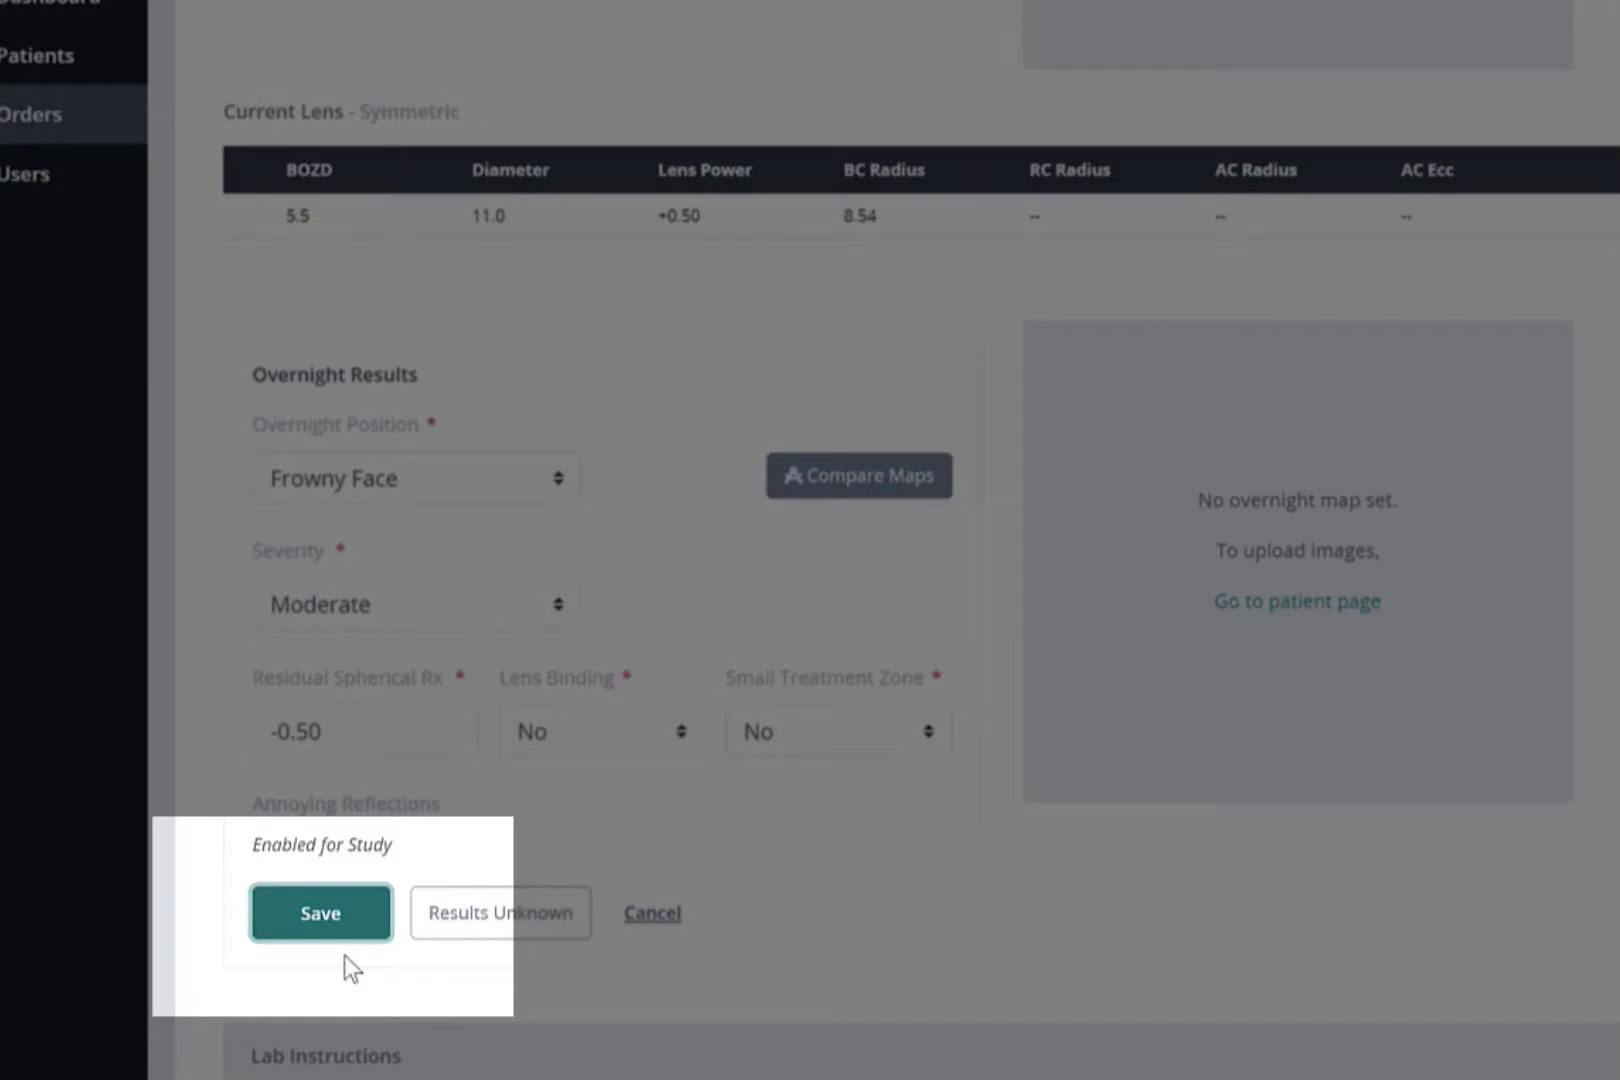
left_click(345, 928)
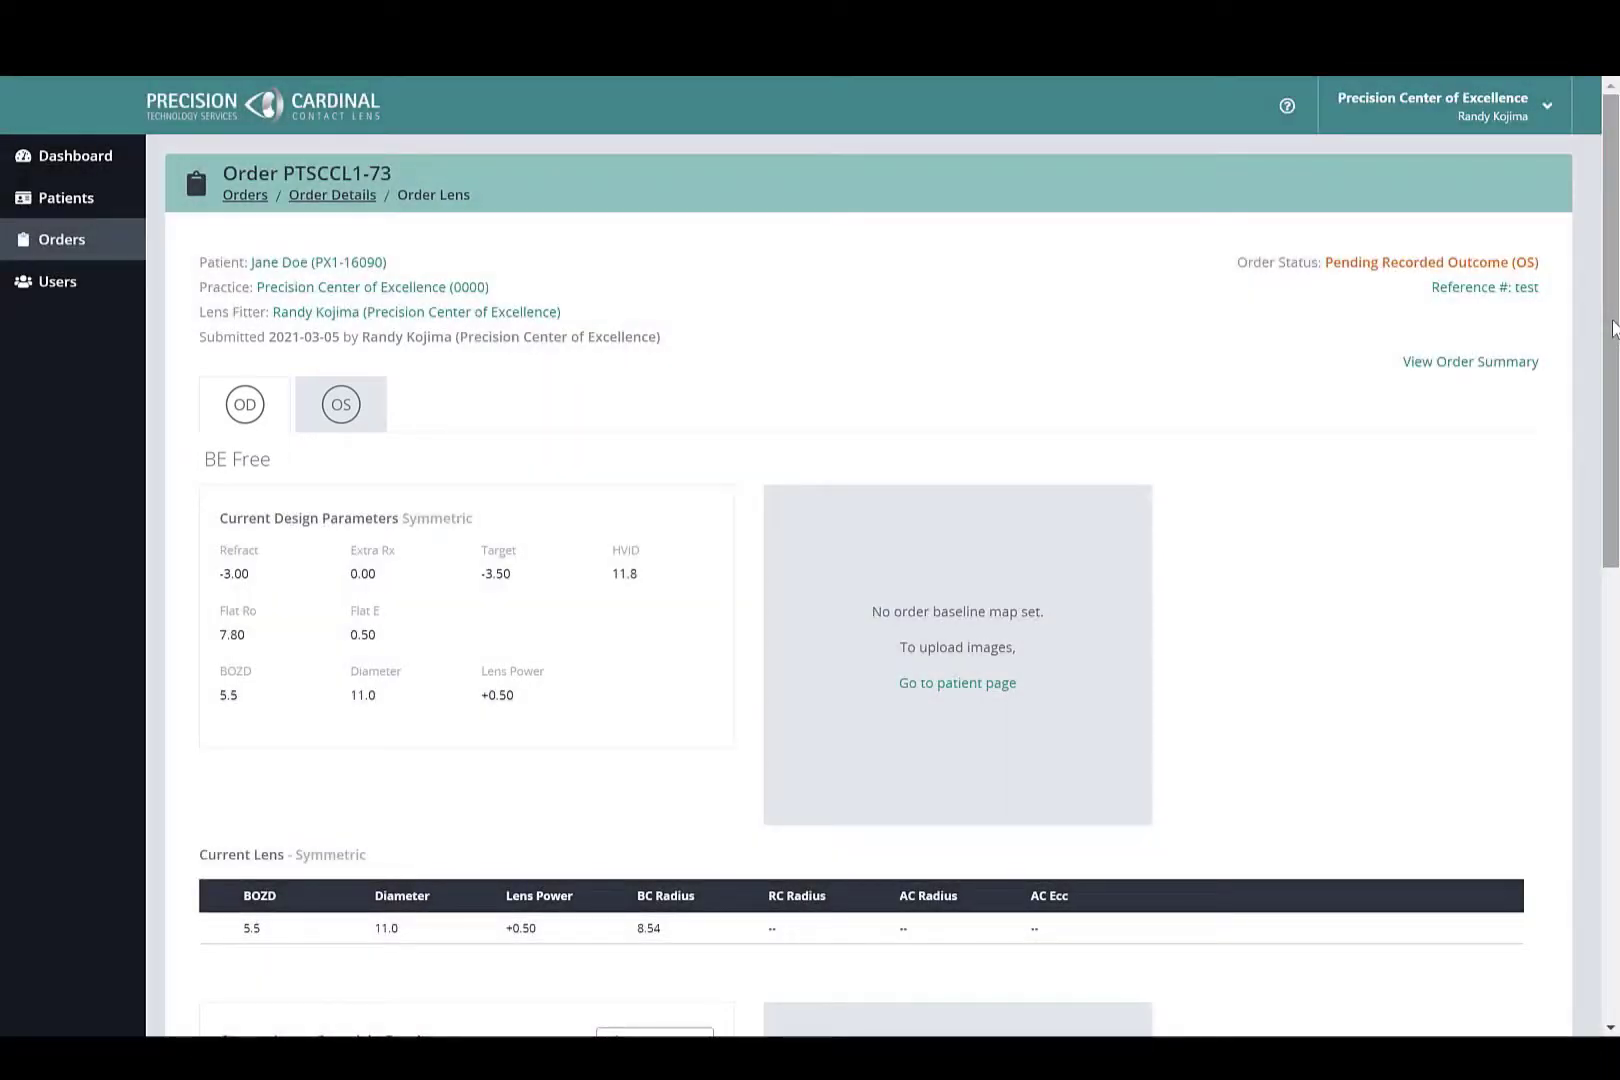
- Review the new OD BE Free lens parameters in the follow-up order and submit it without requesting a consultation
scroll(1612, 328, "down", 6)
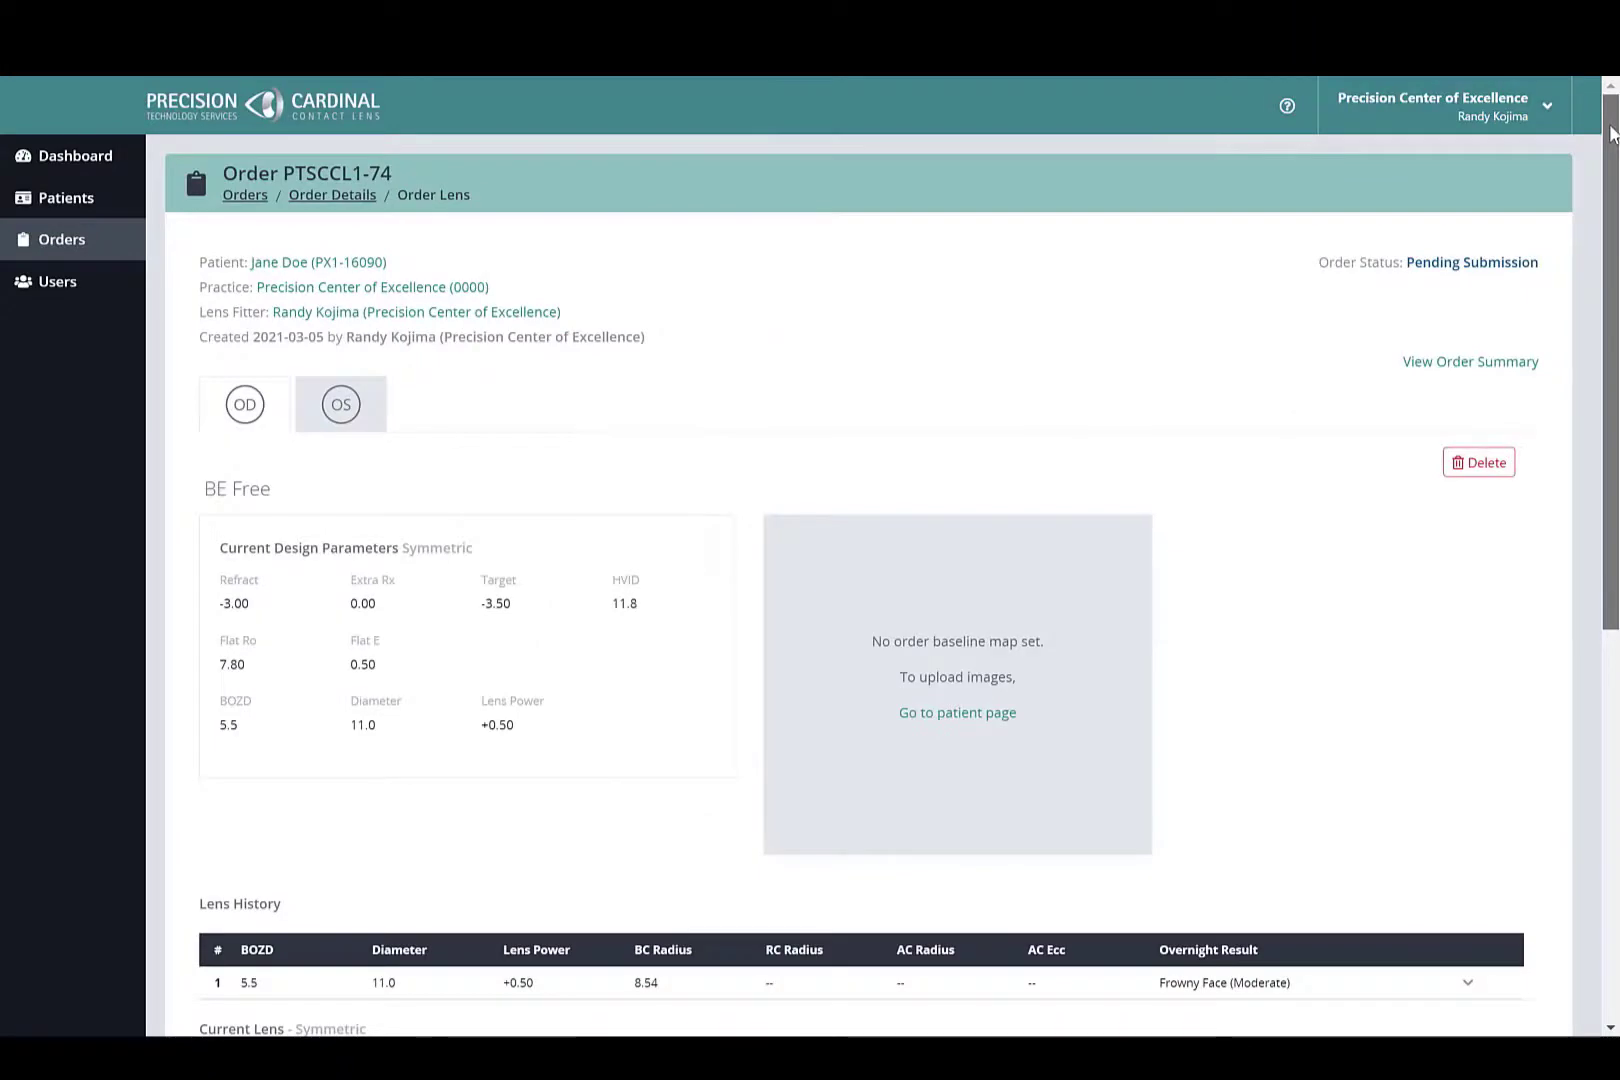
left_click_drag(1612, 133, 1566, 575)
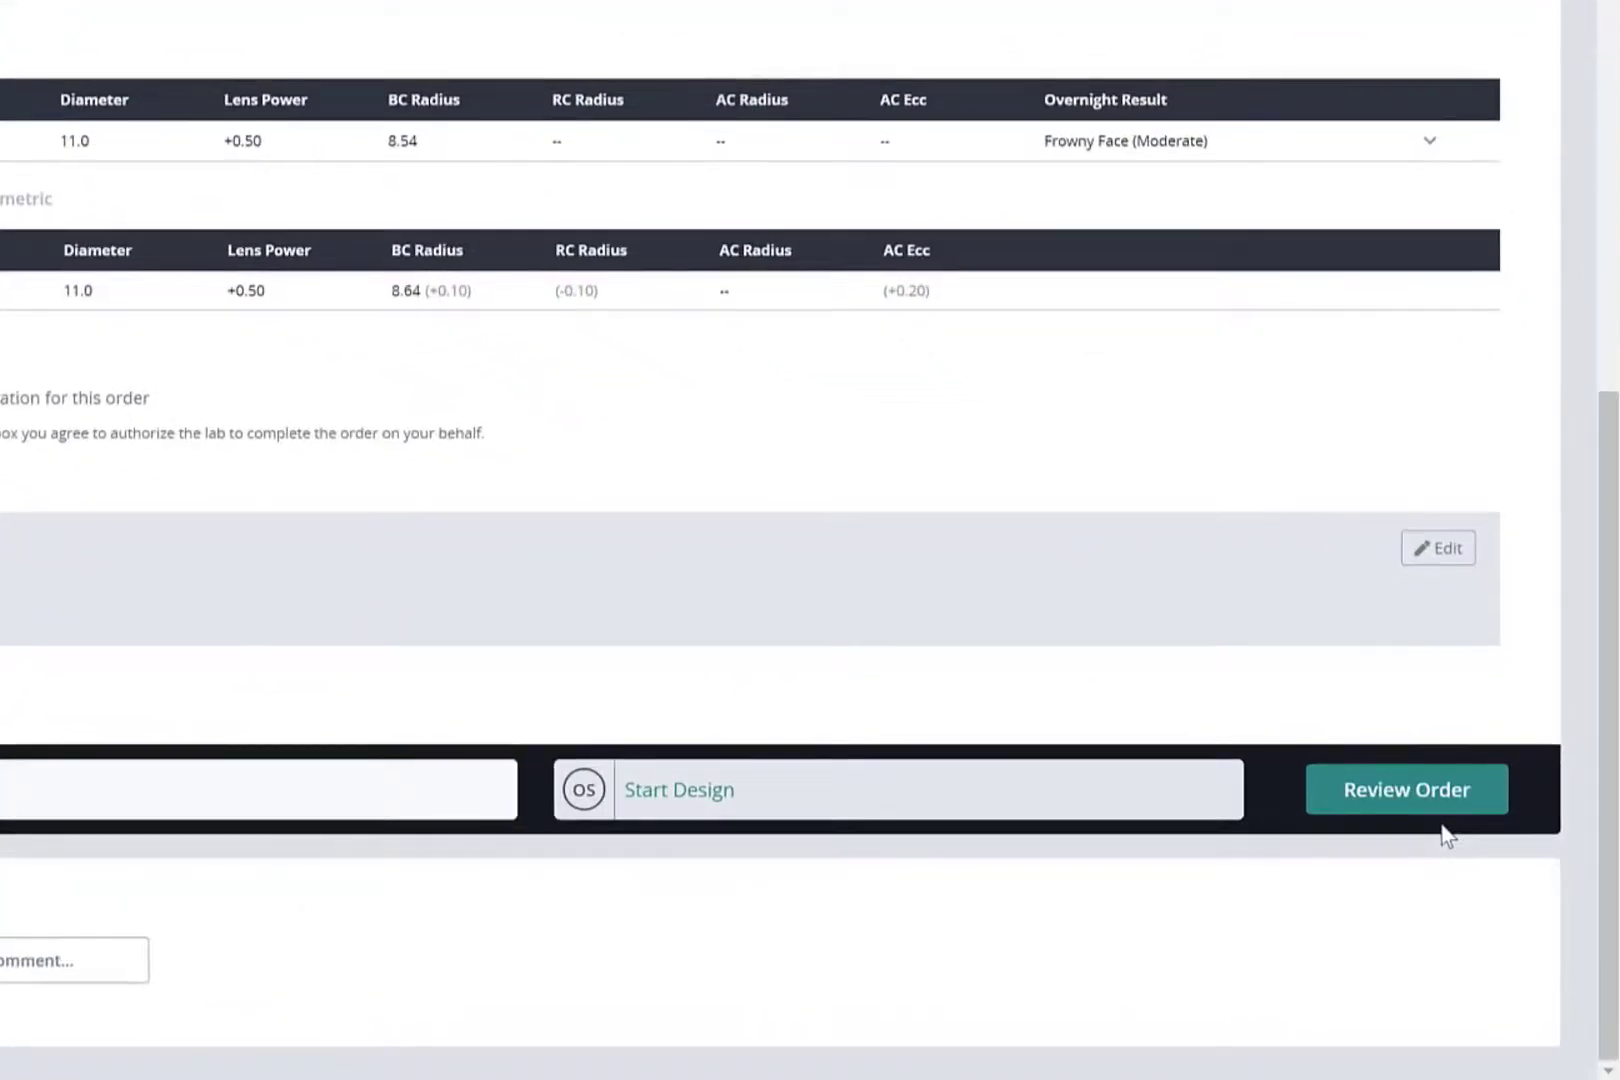
left_click(1428, 814)
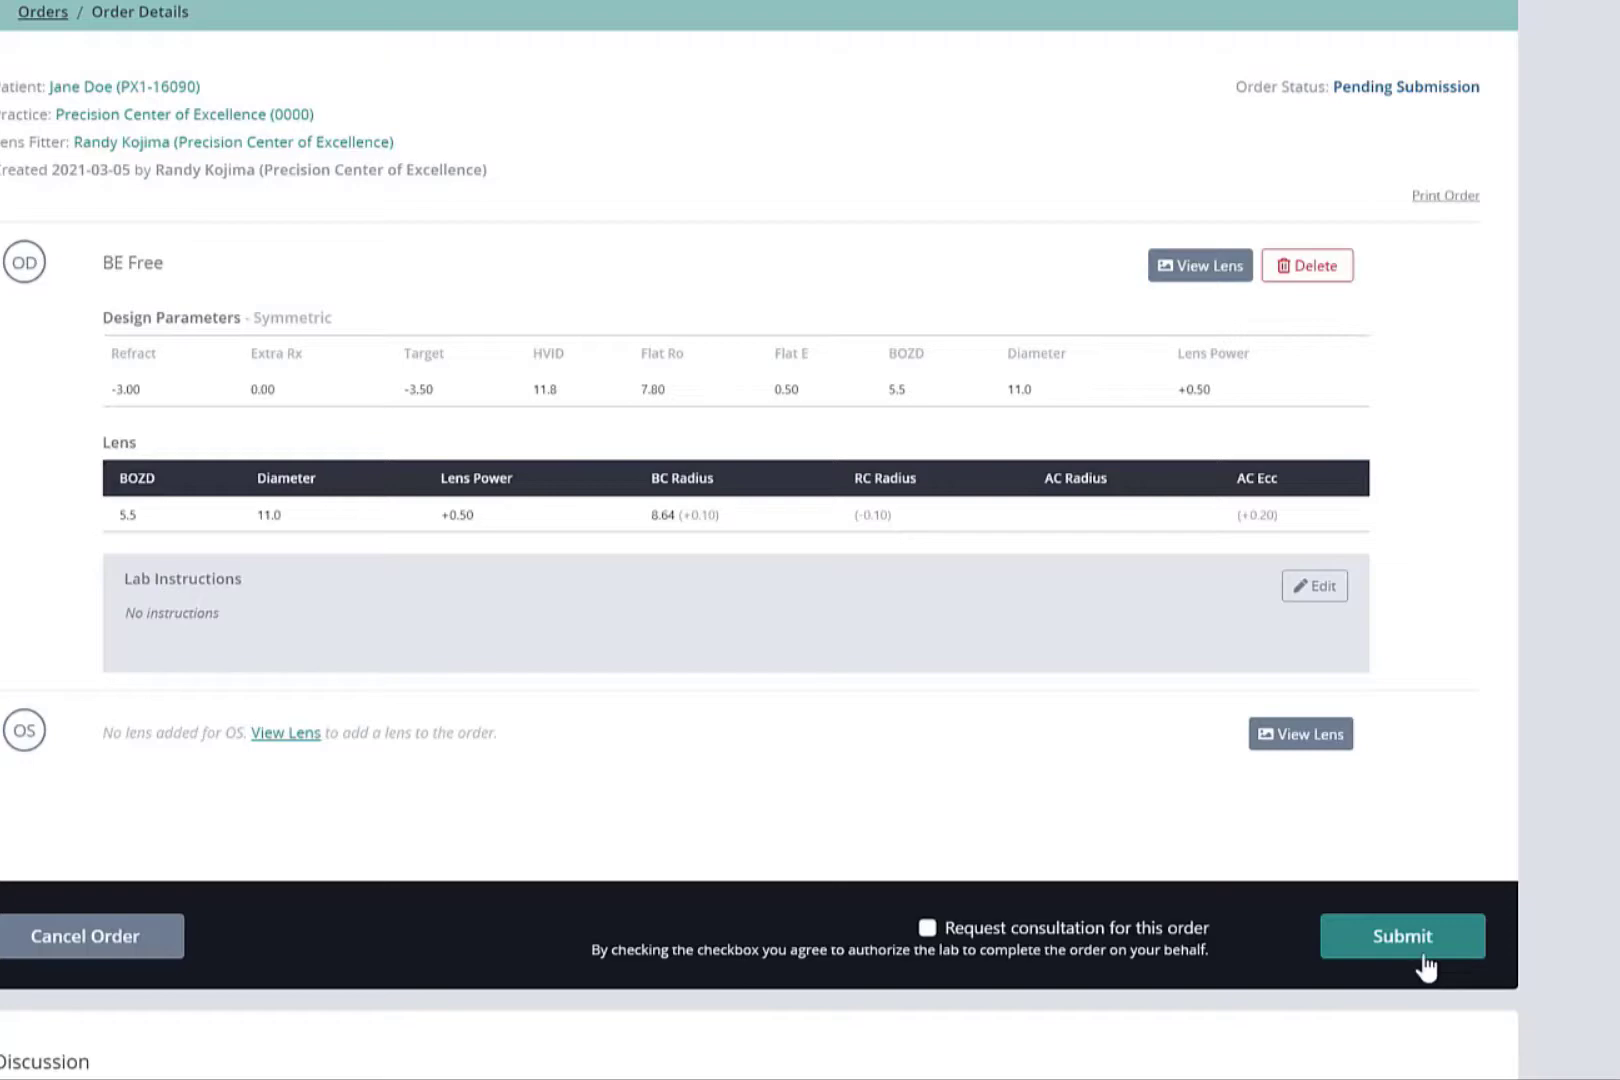
left_click(1423, 957)
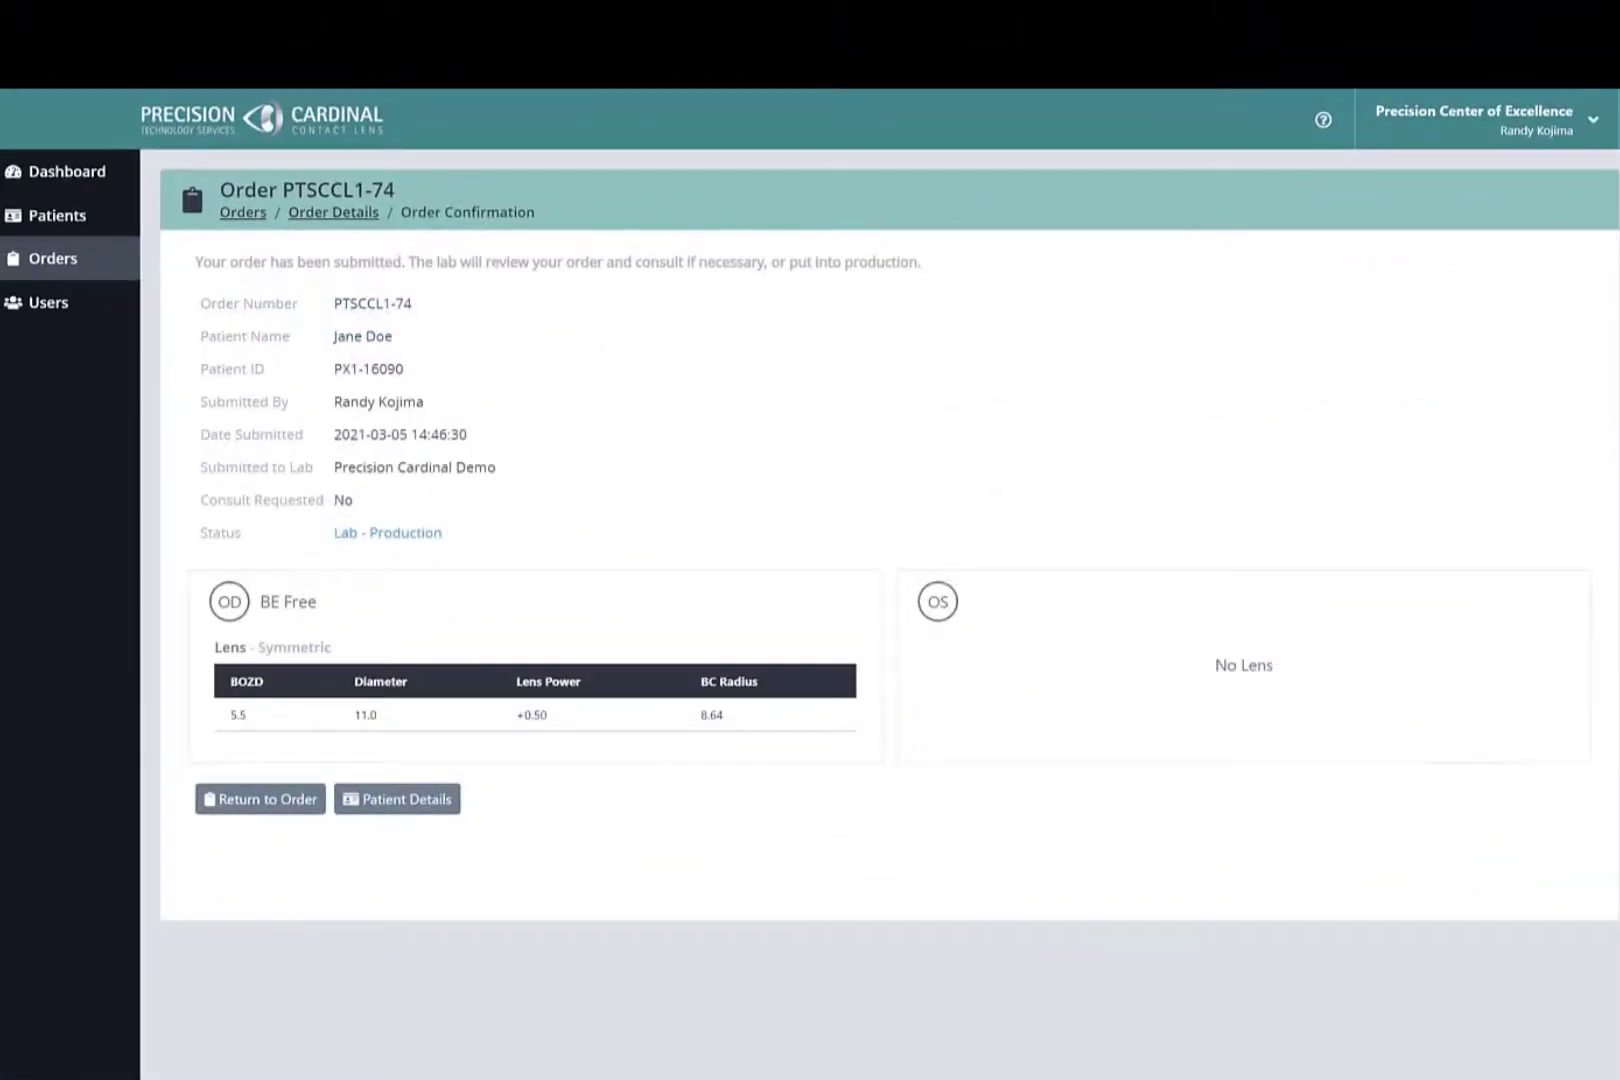